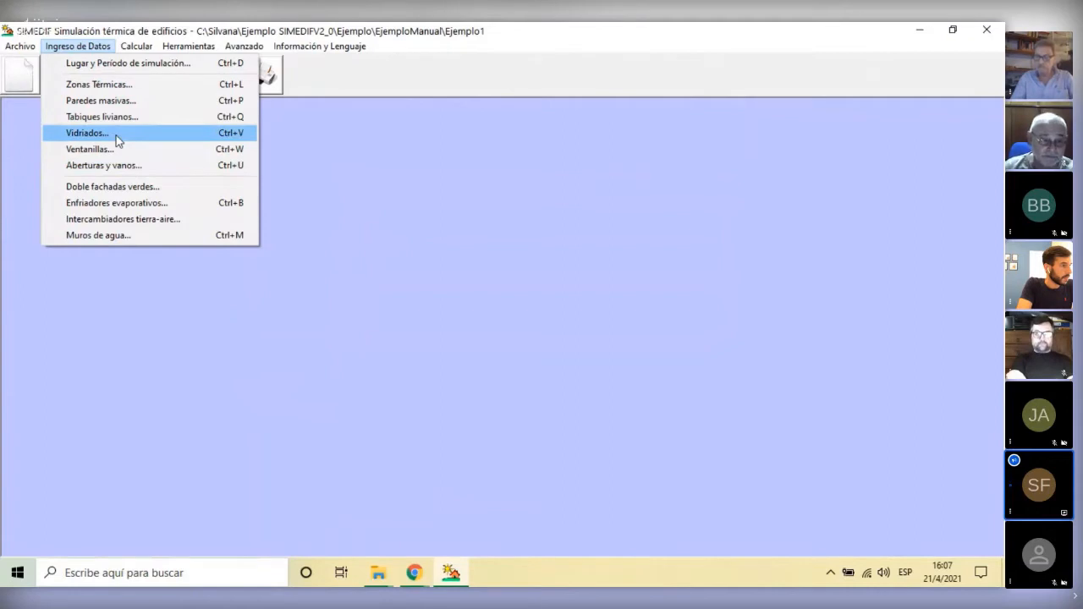
Open the building's glazing data and look over the massive wall and lightweight partition entries, including partition 1's sunlit area.
left_click(116, 135)
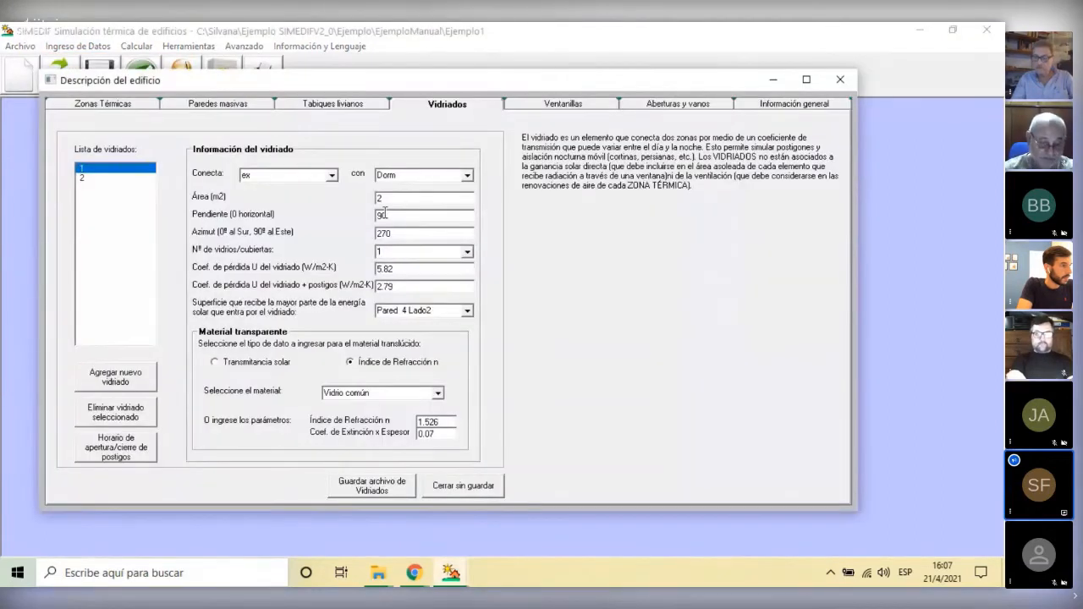
left_click_drag(384, 80, 470, 110)
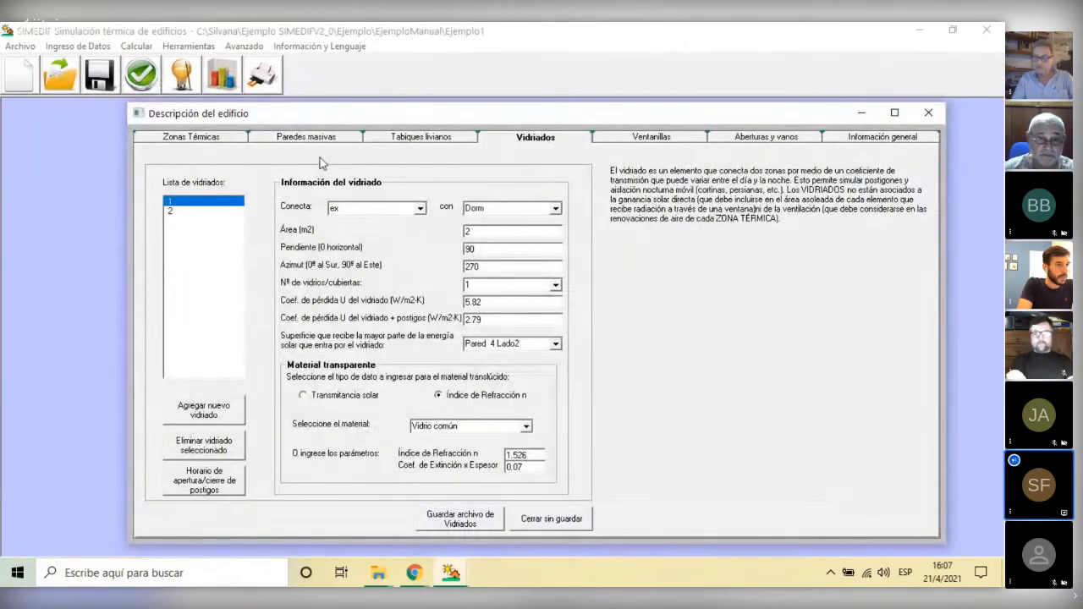
left_click(310, 139)
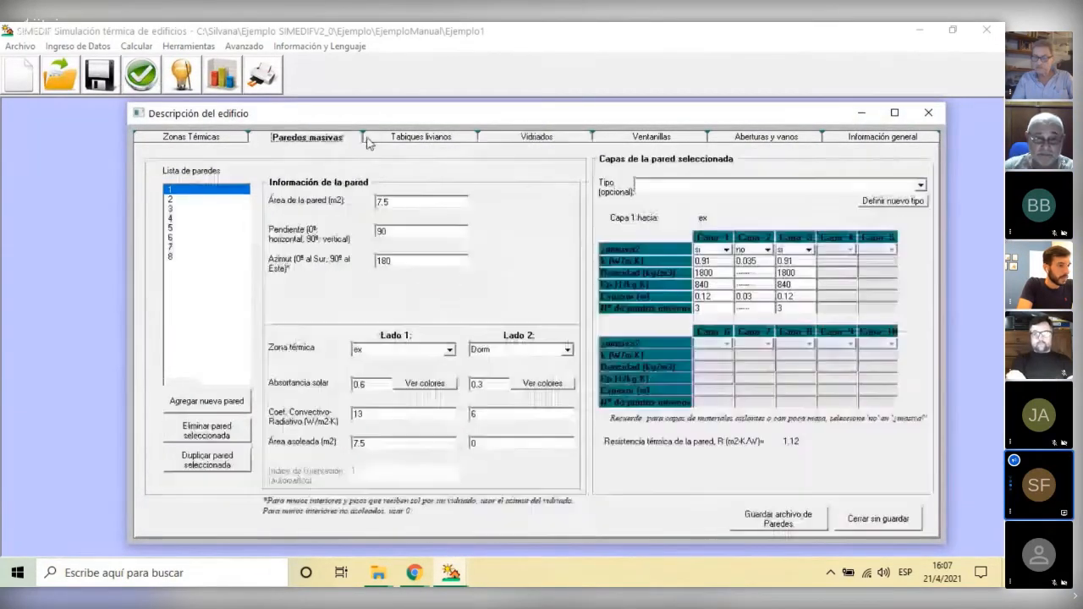
left_click(395, 136)
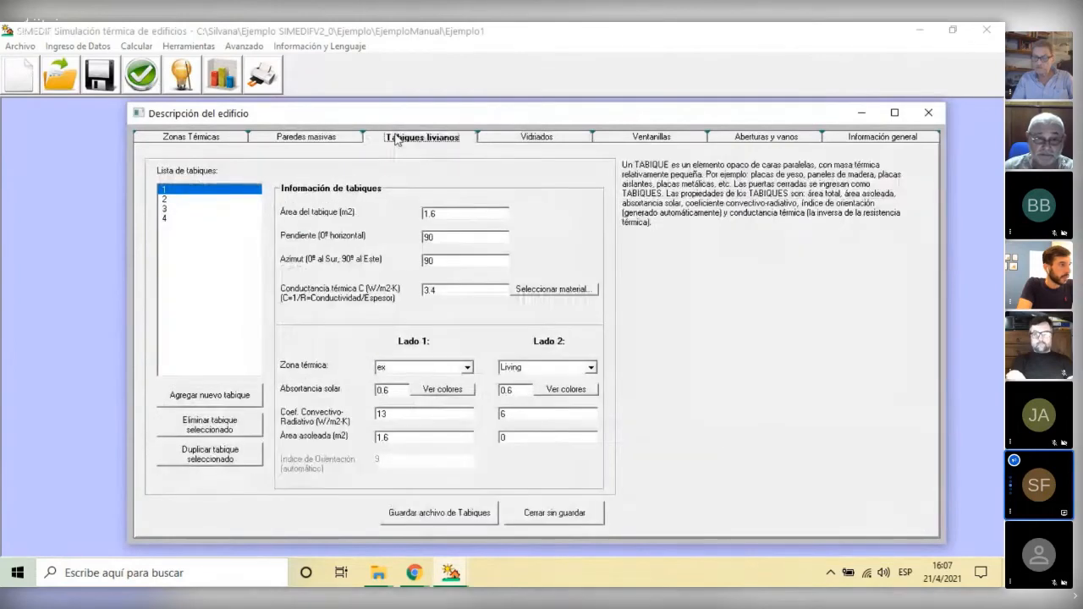
left_click(424, 443)
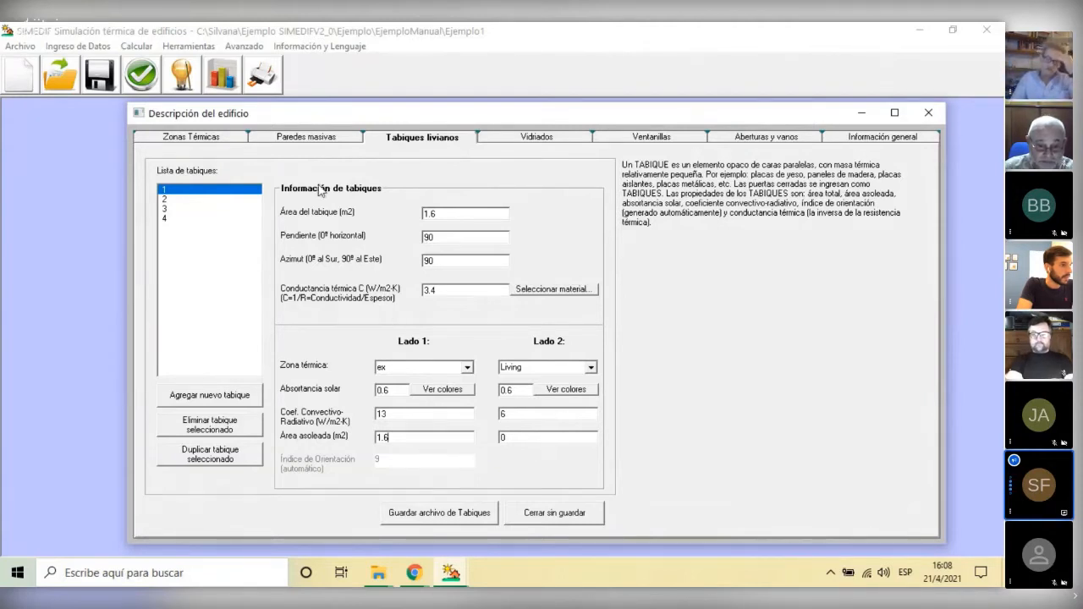
Set the side 2 convective-radiative coefficient of massive wall 8 to 8 W/m2·K.
left_click(305, 139)
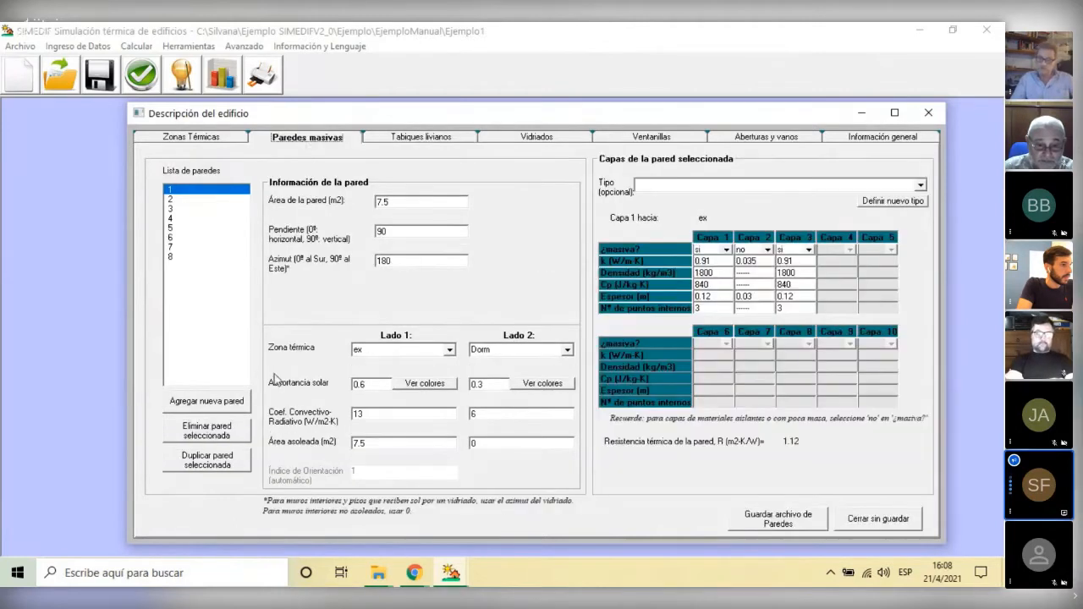
left_click(180, 247)
left_click(178, 257)
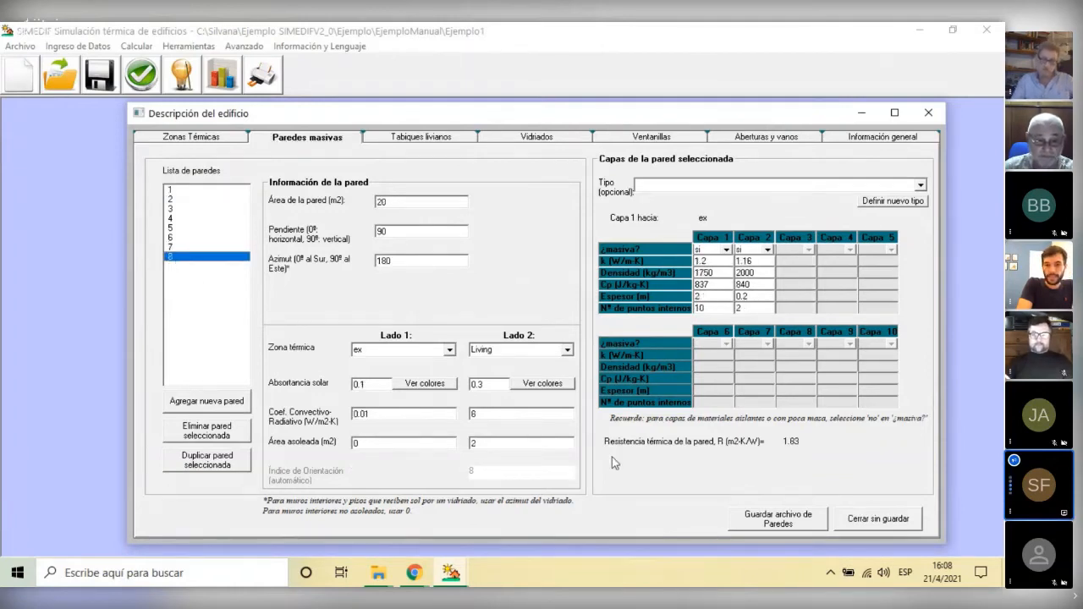
left_click(416, 412)
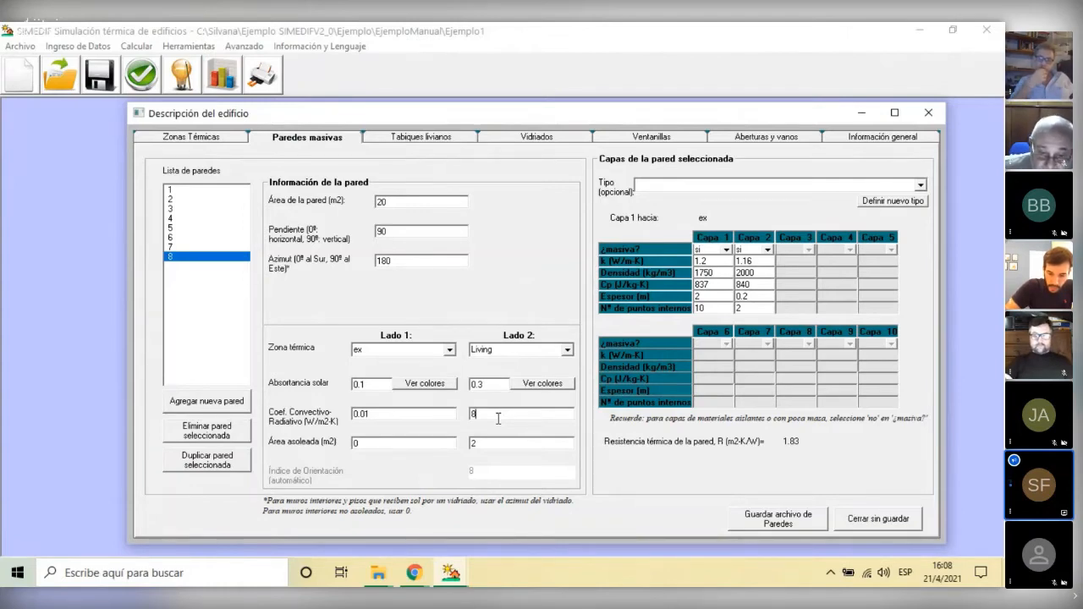
left_click(487, 443)
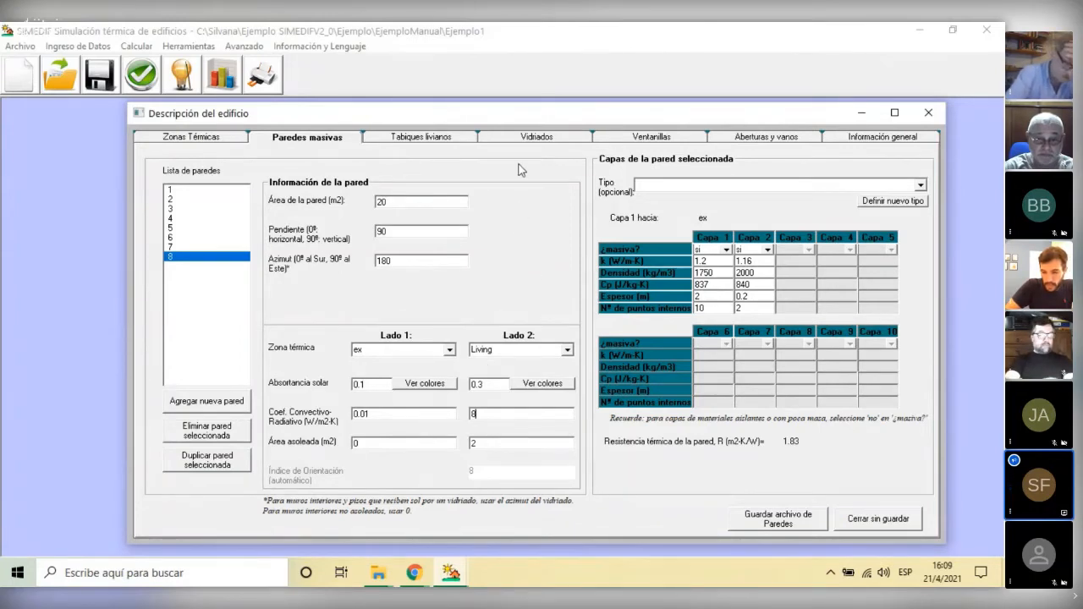
Examine glazing 1's connected zones, area, slope, azimuth and the options for its number of panes.
left_click(536, 137)
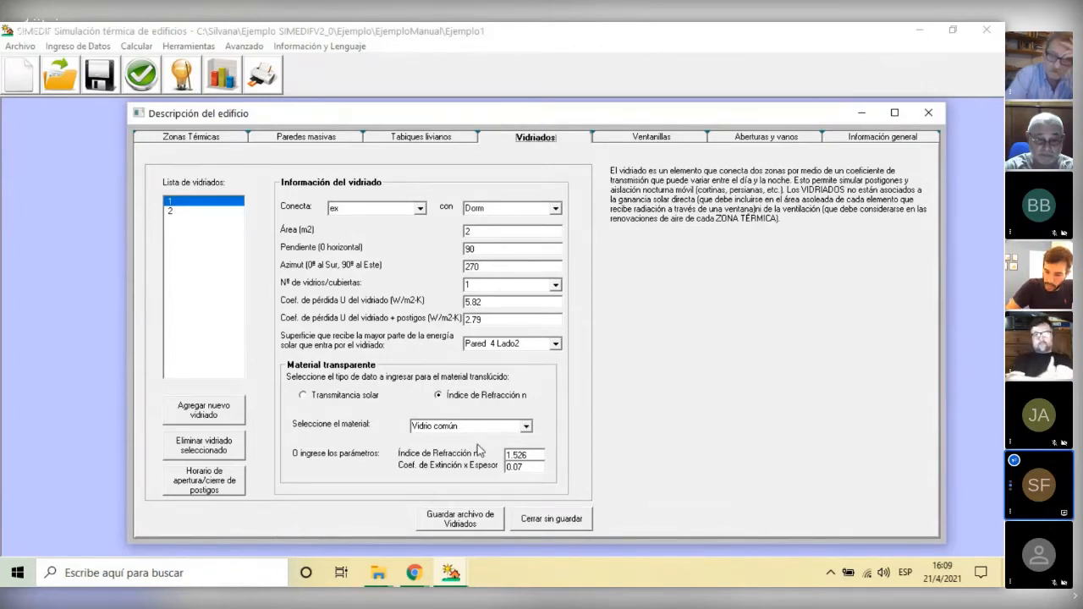
left_click(216, 202)
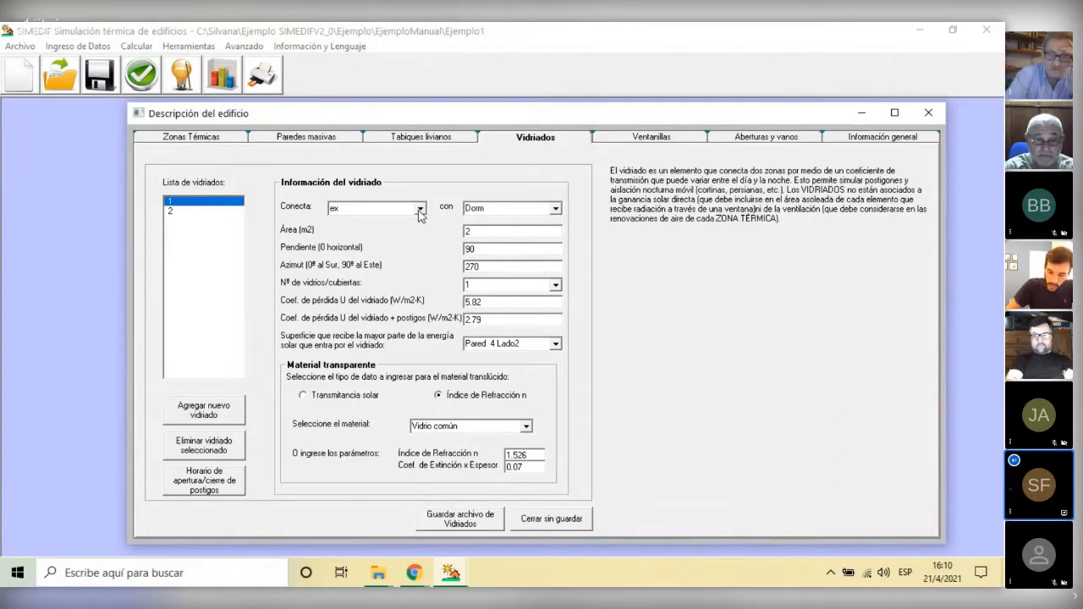
left_click(391, 211)
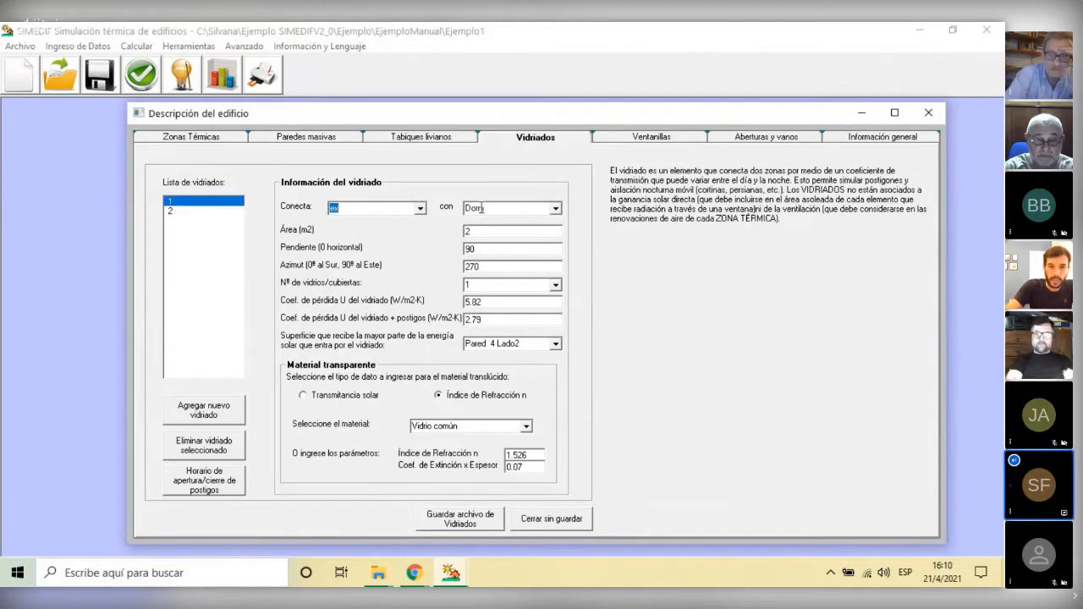
left_click(501, 208)
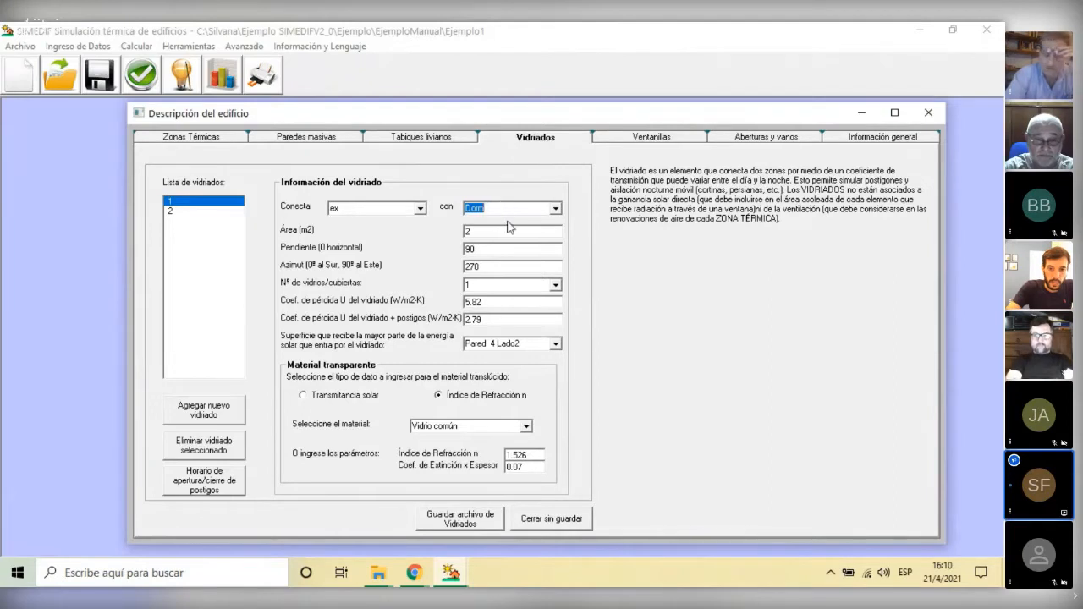
left_click(491, 233)
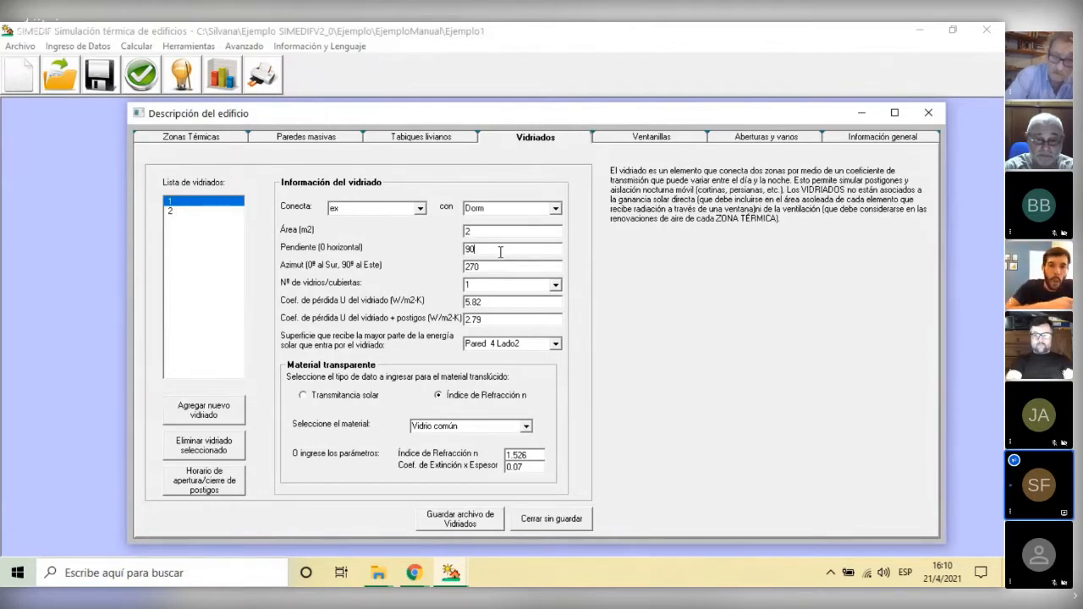
left_click(496, 267)
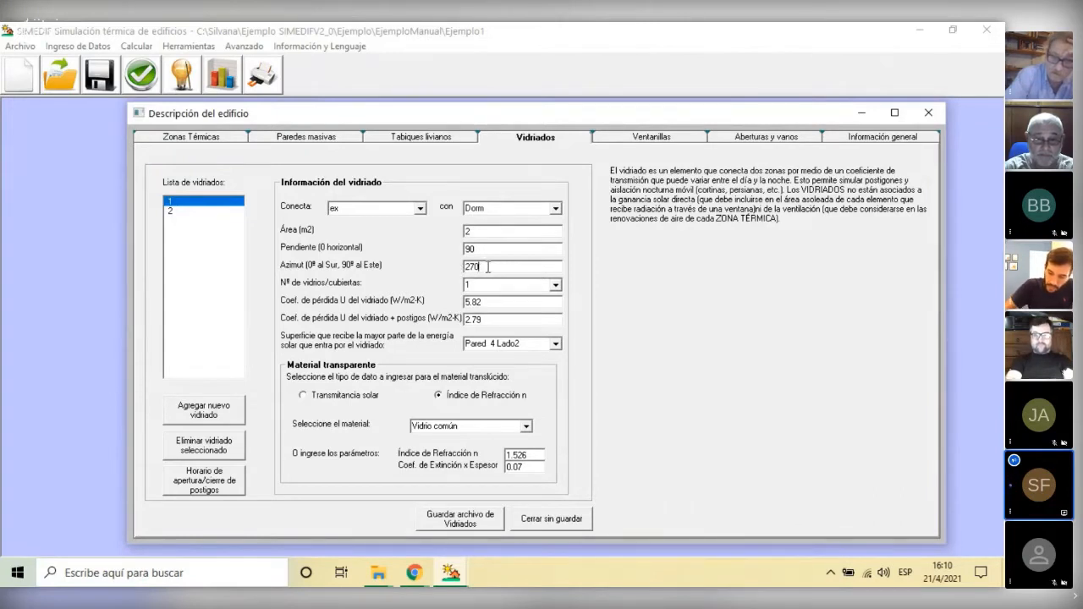
left_click(556, 287)
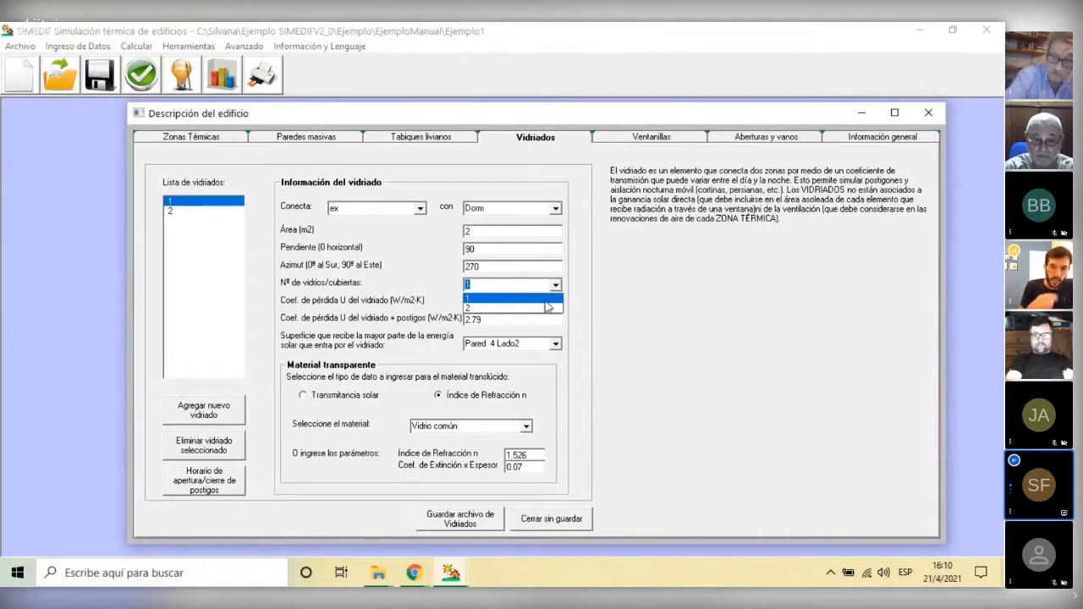
left_click(545, 301)
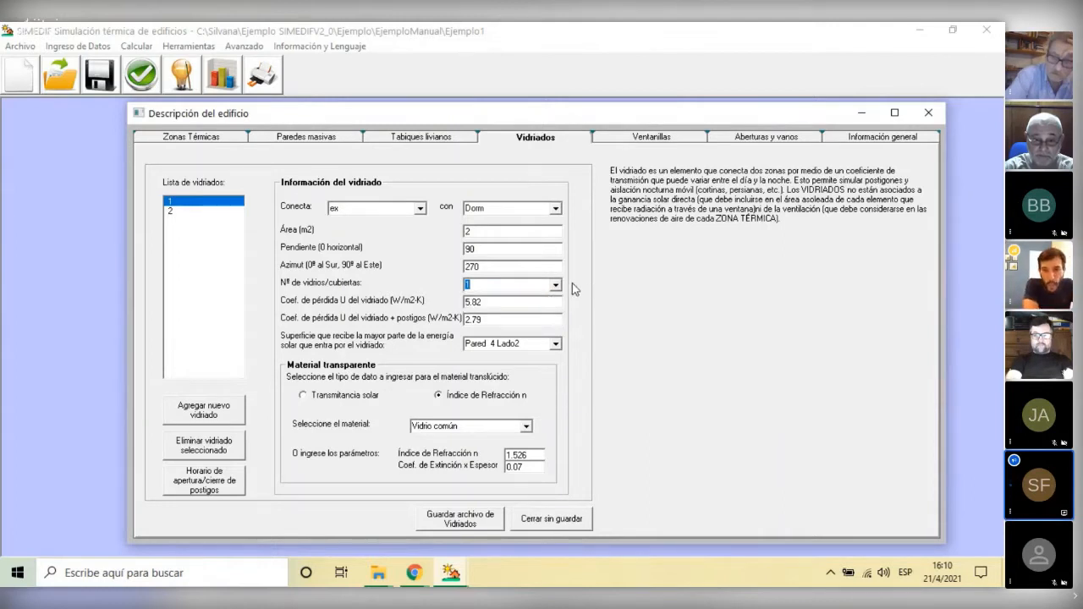
Set glazing 1's loss coefficient U for glazing plus shutters to 5.82 W/m2·K.
left_click(496, 301)
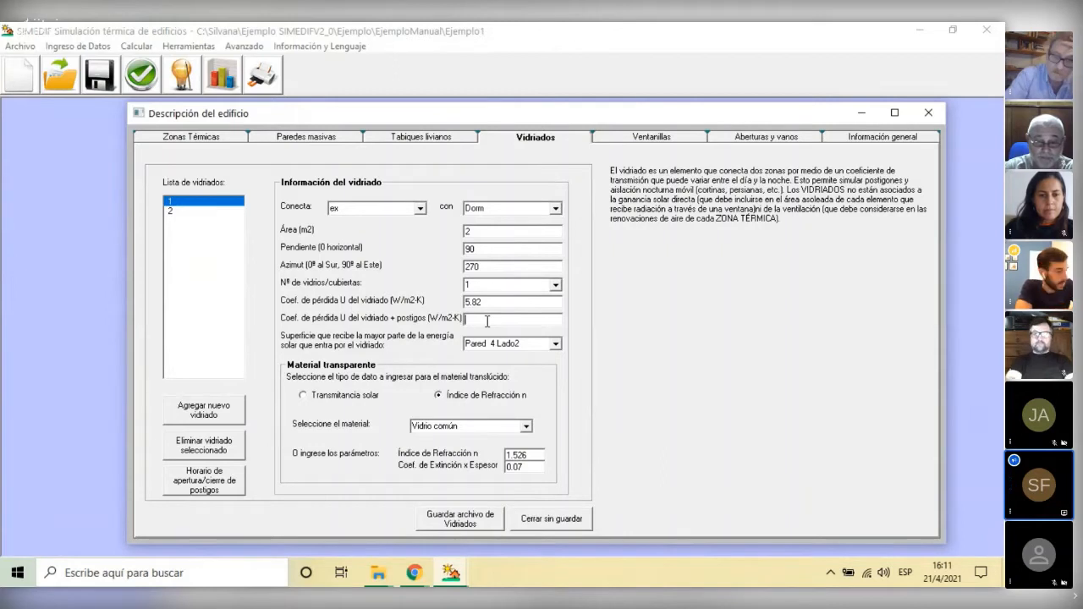
key("Num_Lock")
type("5.82")
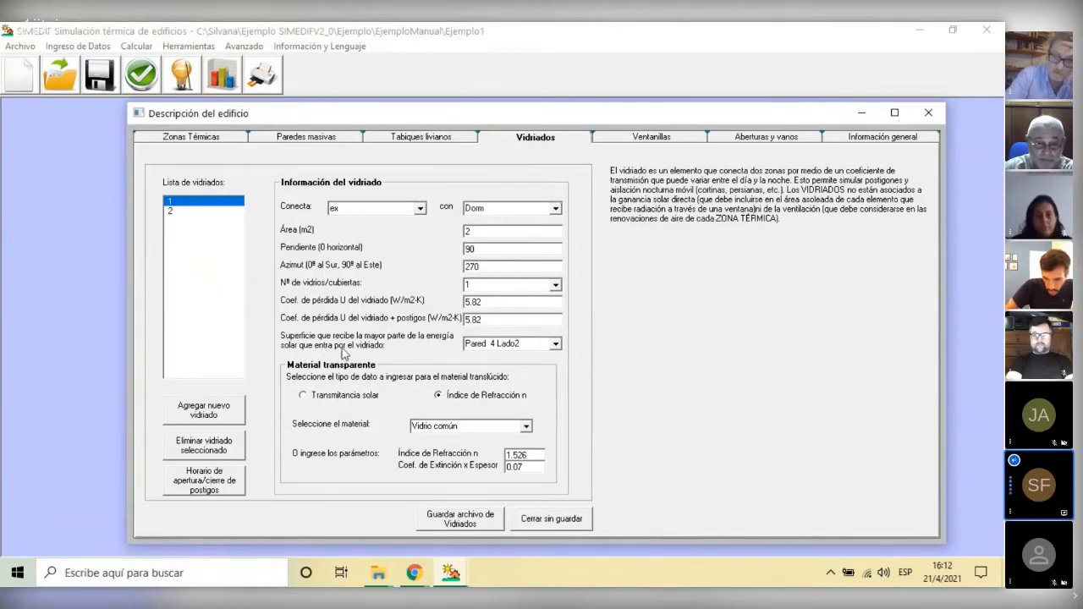
Look through the wall sides available as the surface receiving most of the solar energy through glazing 1.
left_click(558, 345)
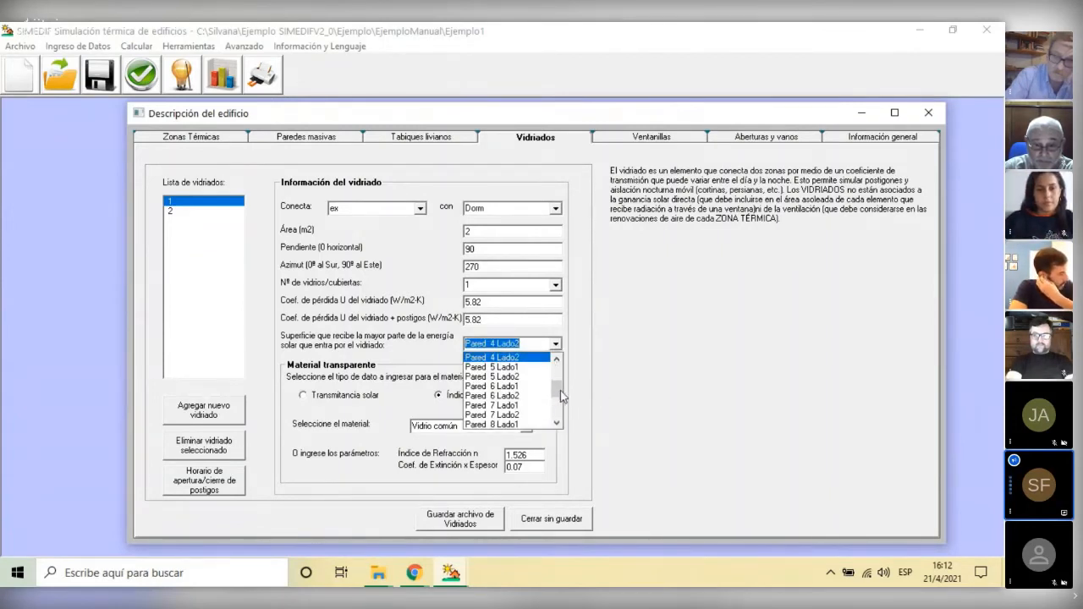
left_click_drag(564, 396, 561, 375)
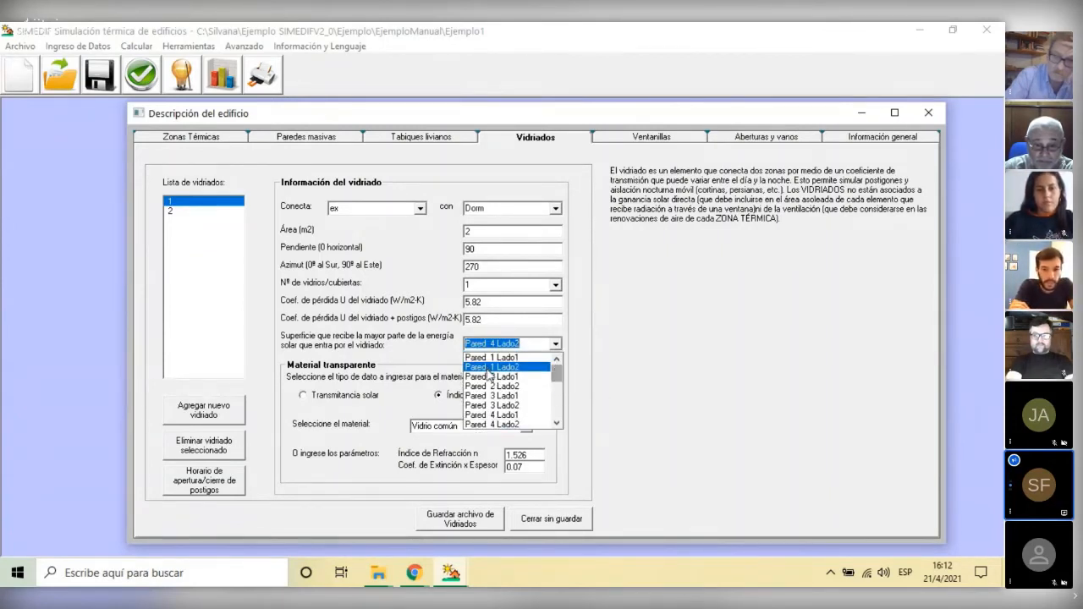
left_click(780, 352)
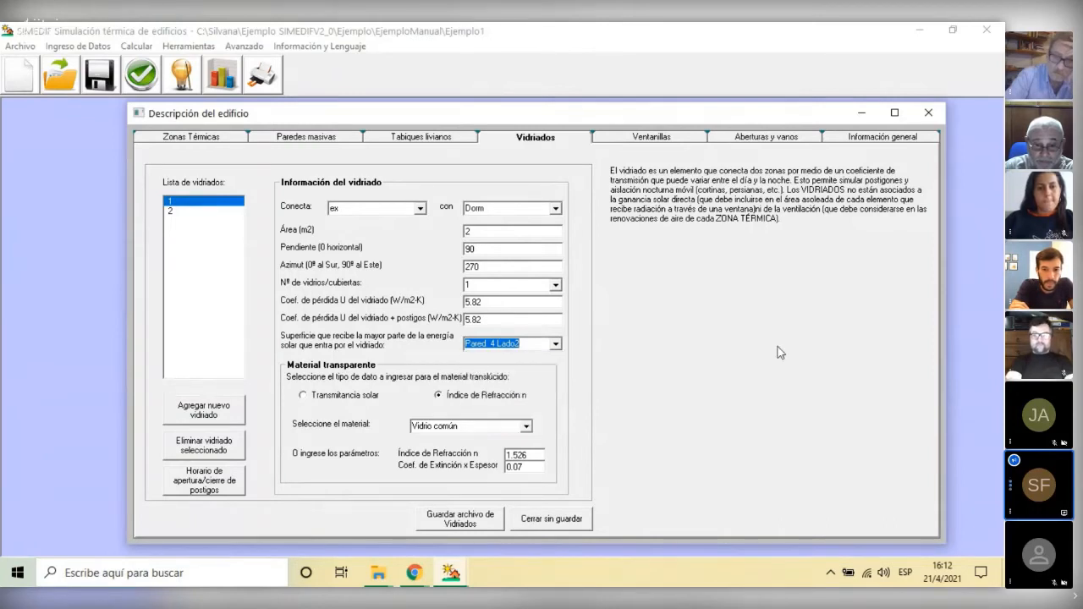
Compare massive wall 4's side 2 zone and sunlit area with the receiving surface assigned to glazing 1.
left_click(306, 137)
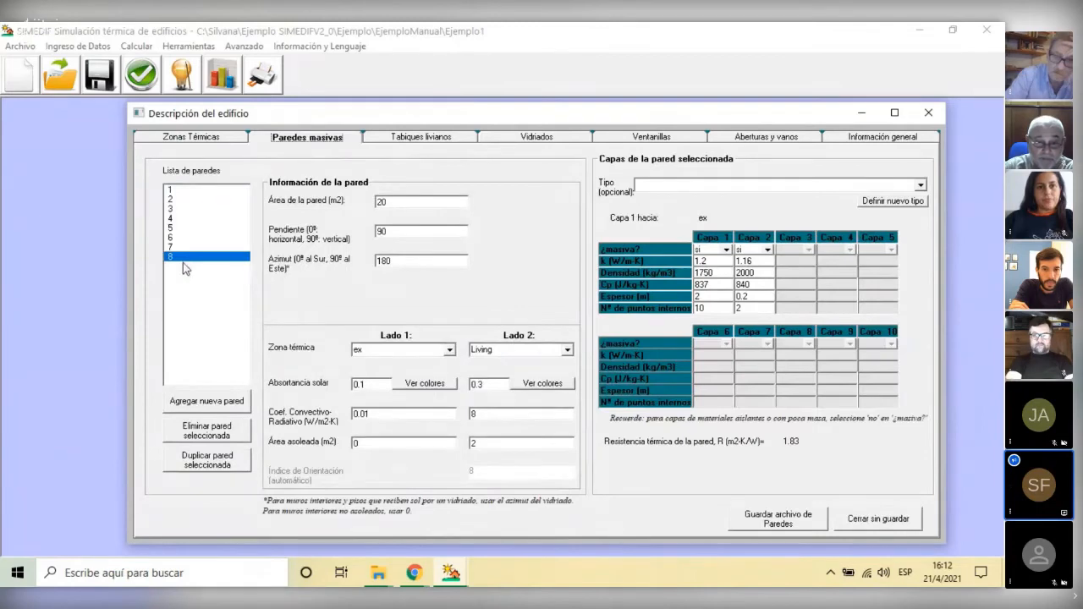
left_click(183, 255)
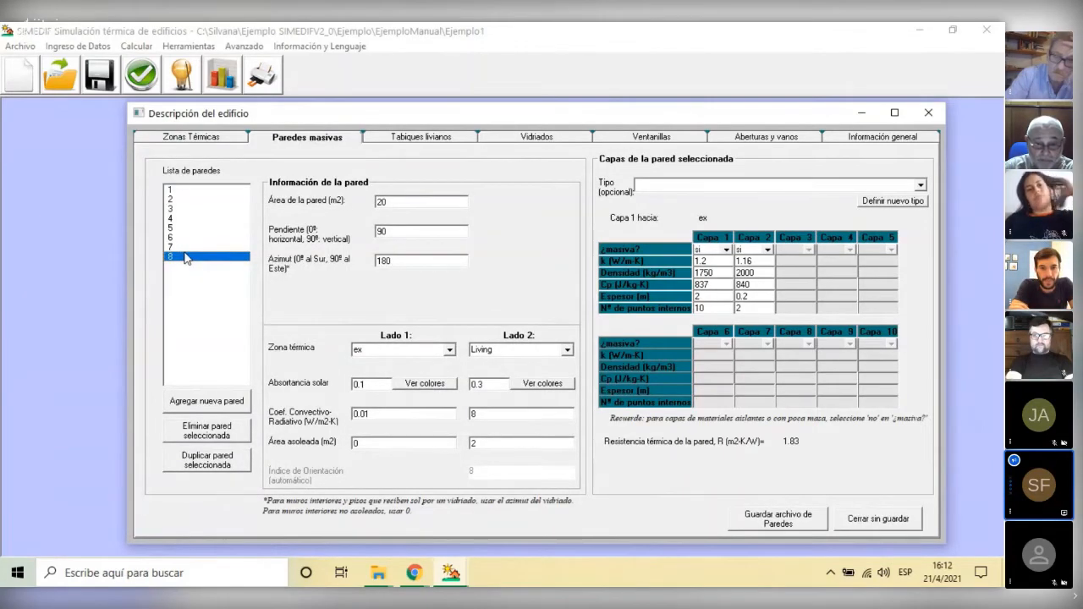
left_click(186, 218)
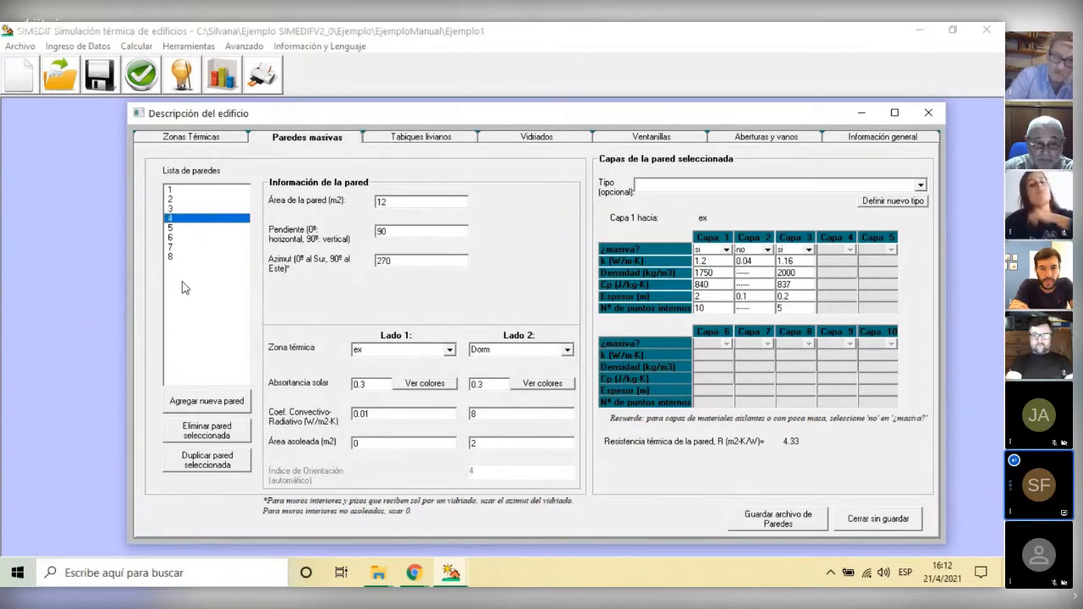
left_click(509, 353)
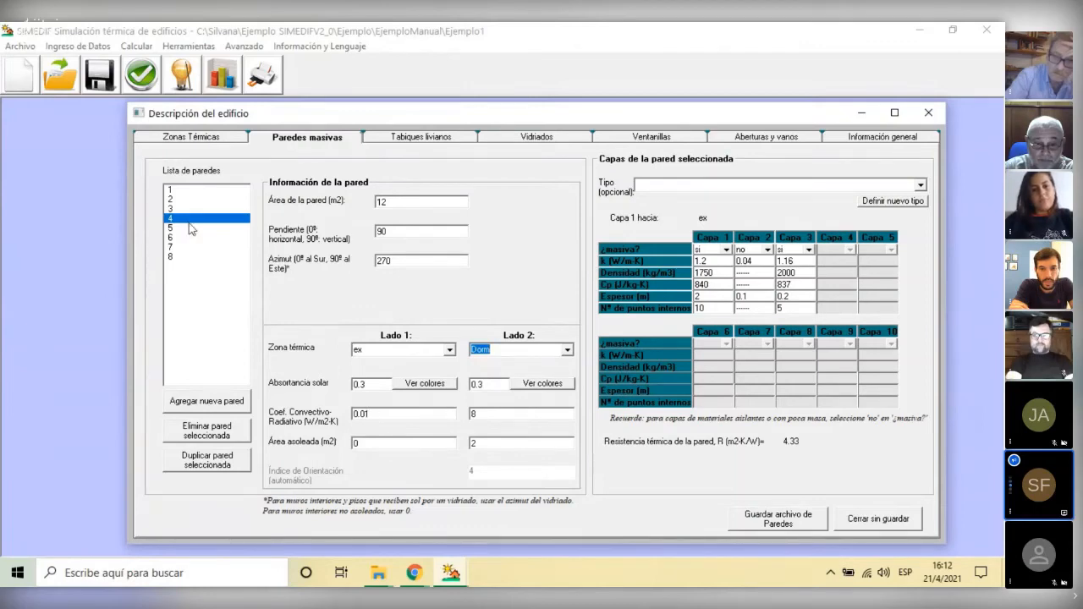
left_click(536, 137)
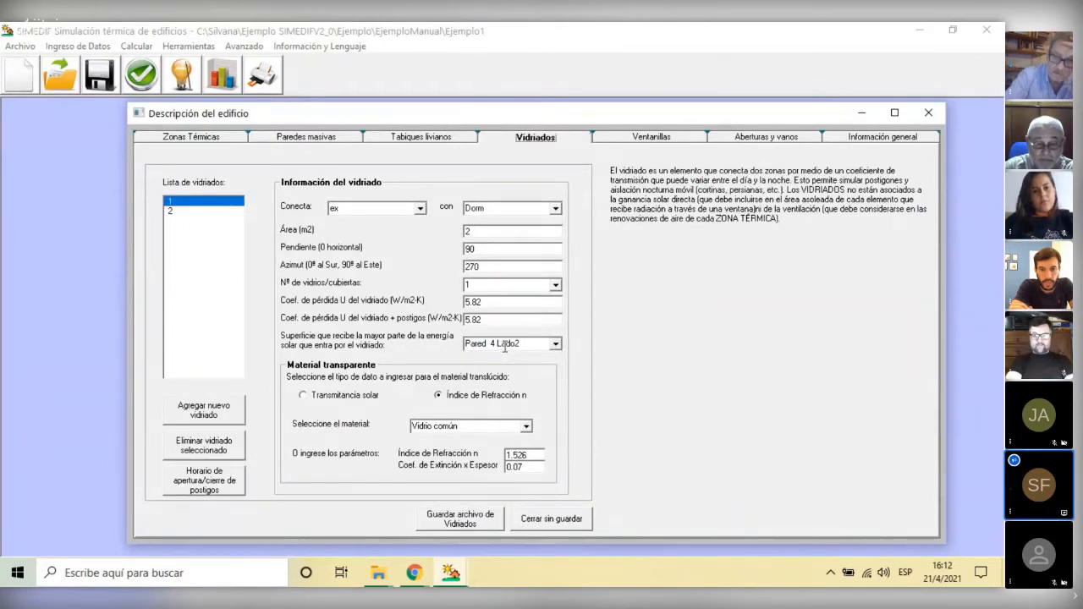
left_click(306, 138)
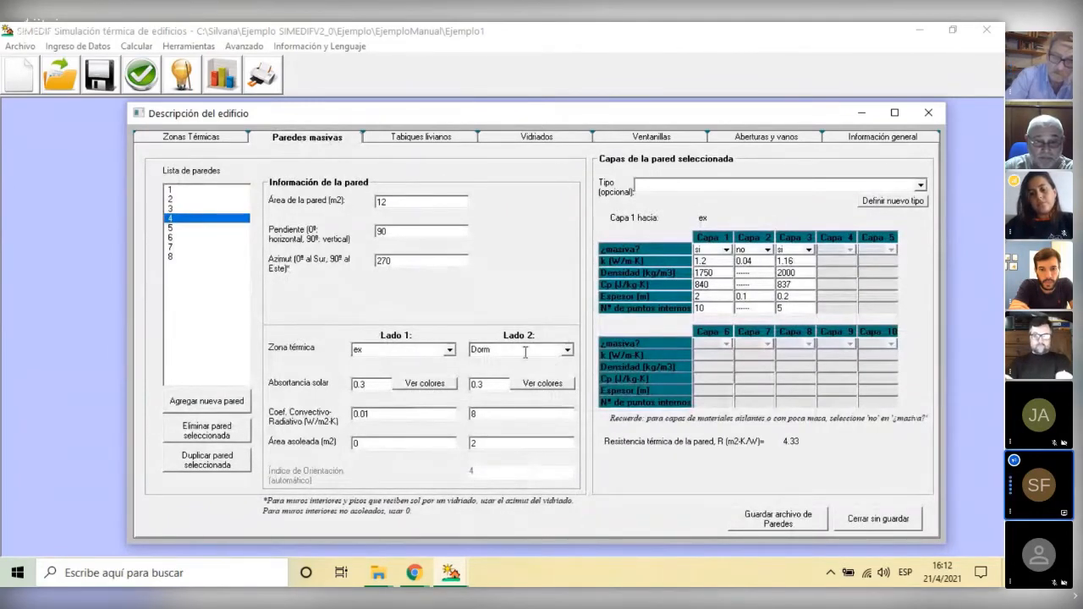
left_click(512, 447)
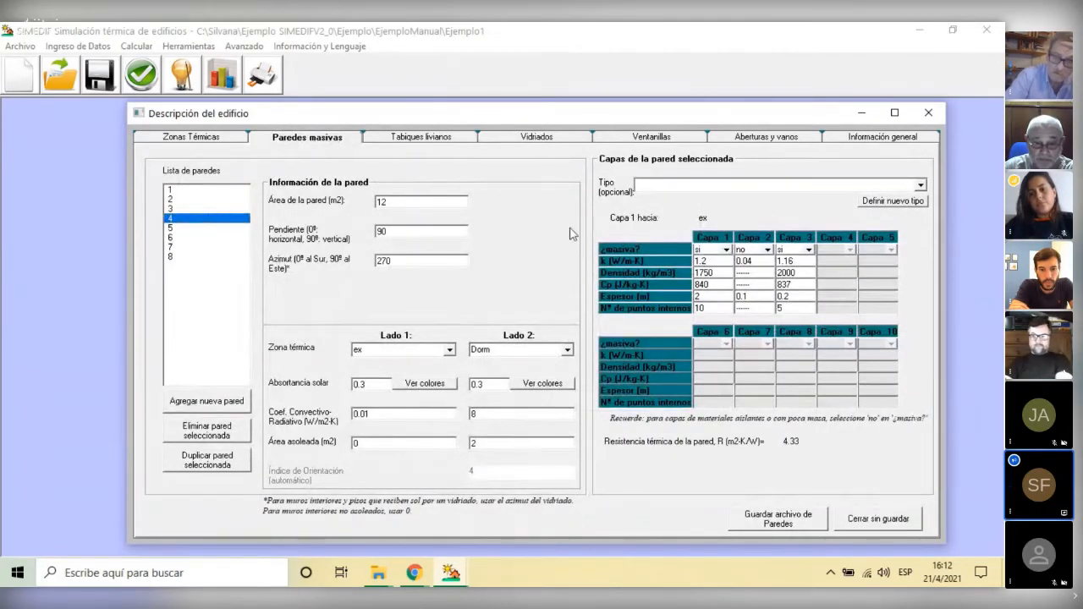
Review glazing 1's receiving surface, Pared 4 Lado2, and the choices for its transparent material.
left_click(557, 140)
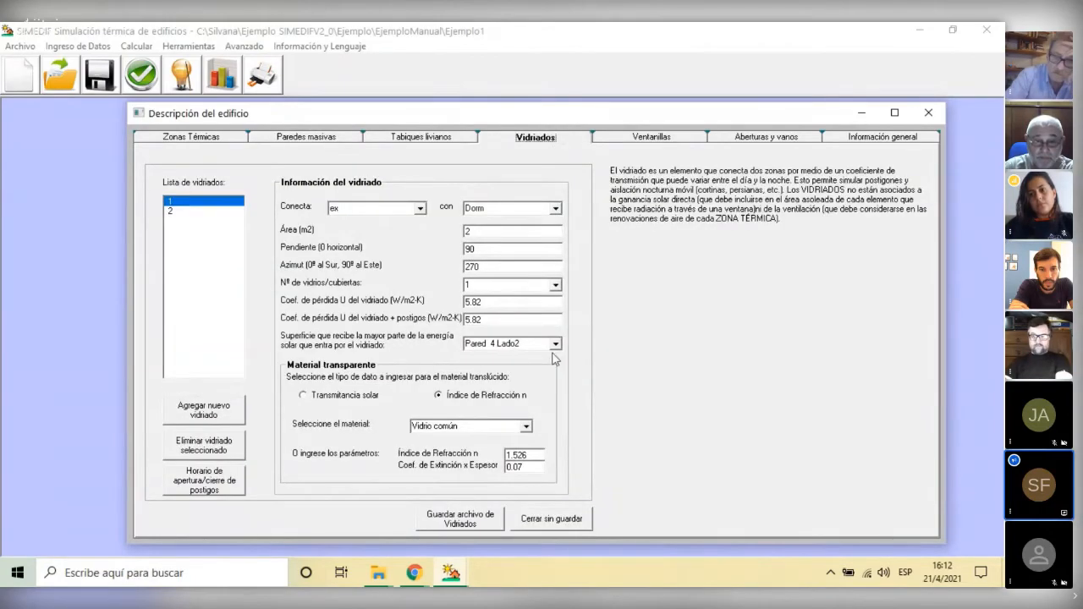
left_click(527, 346)
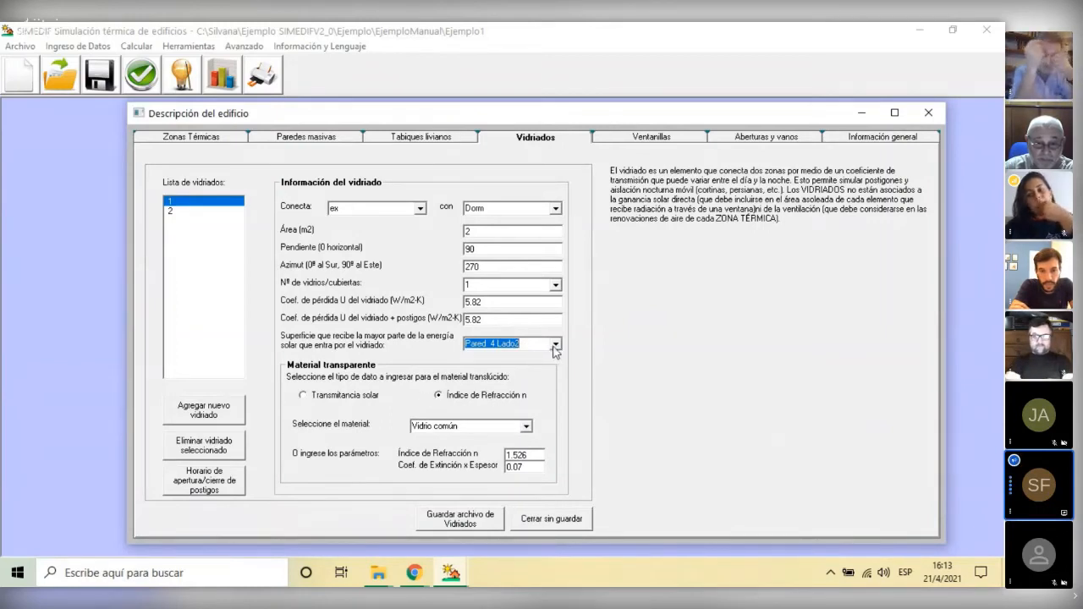
left_click(556, 346)
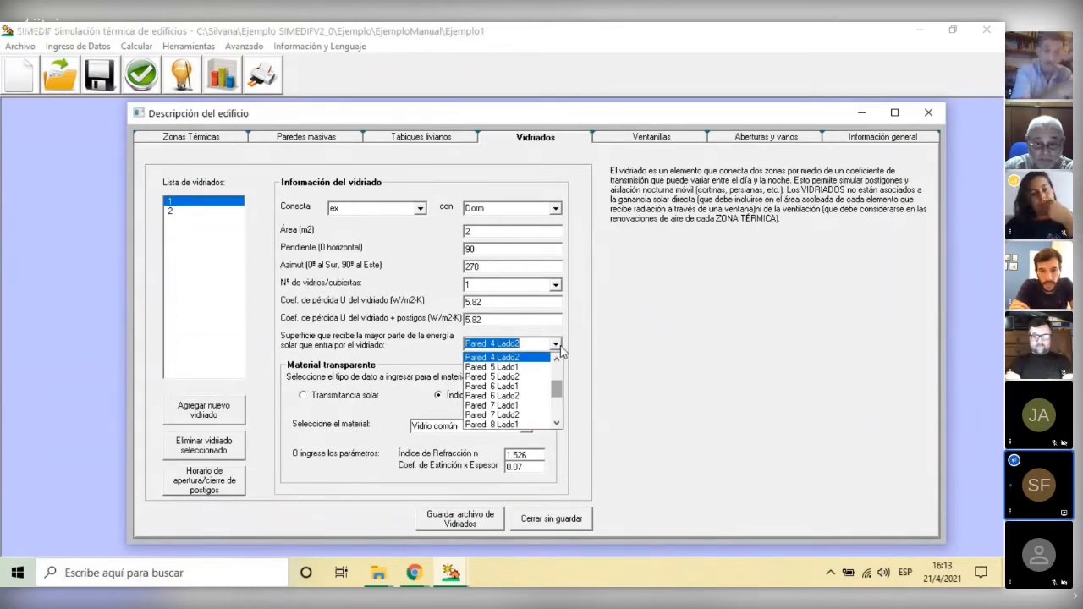
left_click(556, 346)
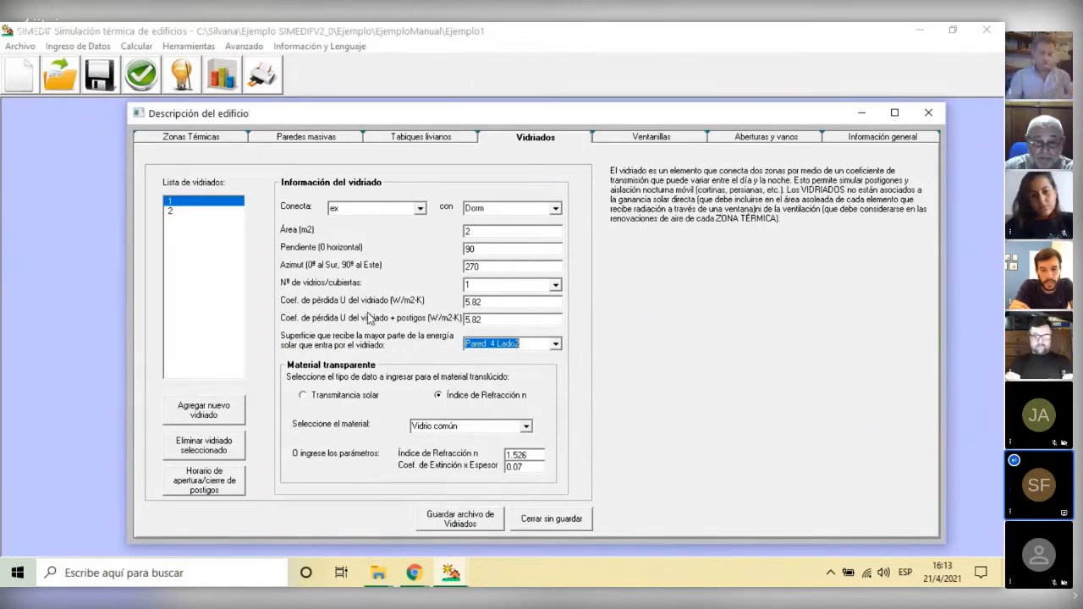
left_click(538, 341)
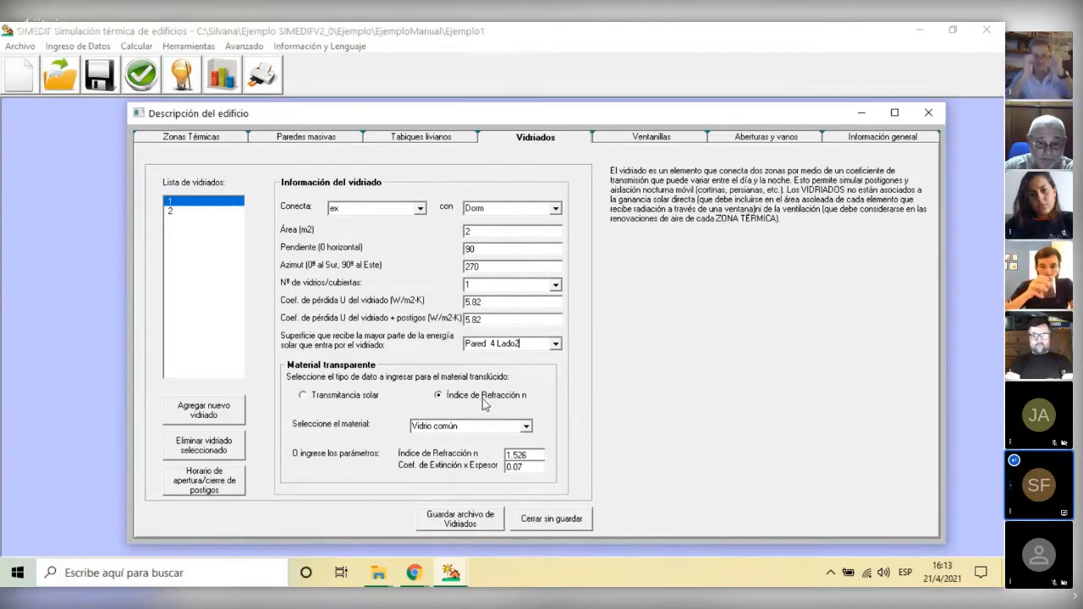
left_click(526, 428)
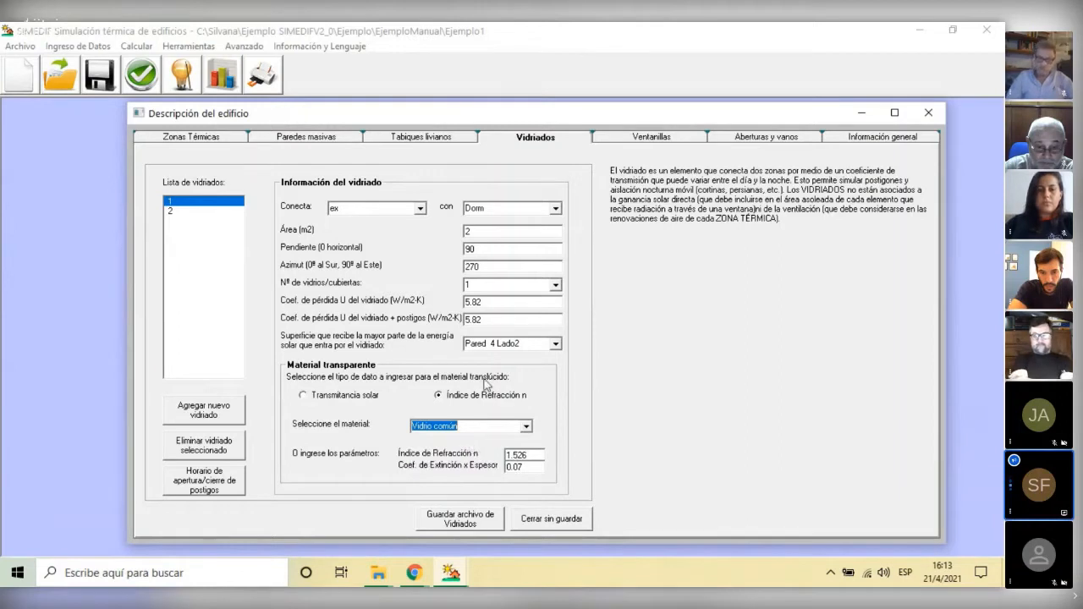
Add a new glazing to the list and review its Vidrio común refraction index and extinction parameters.
left_click(194, 204)
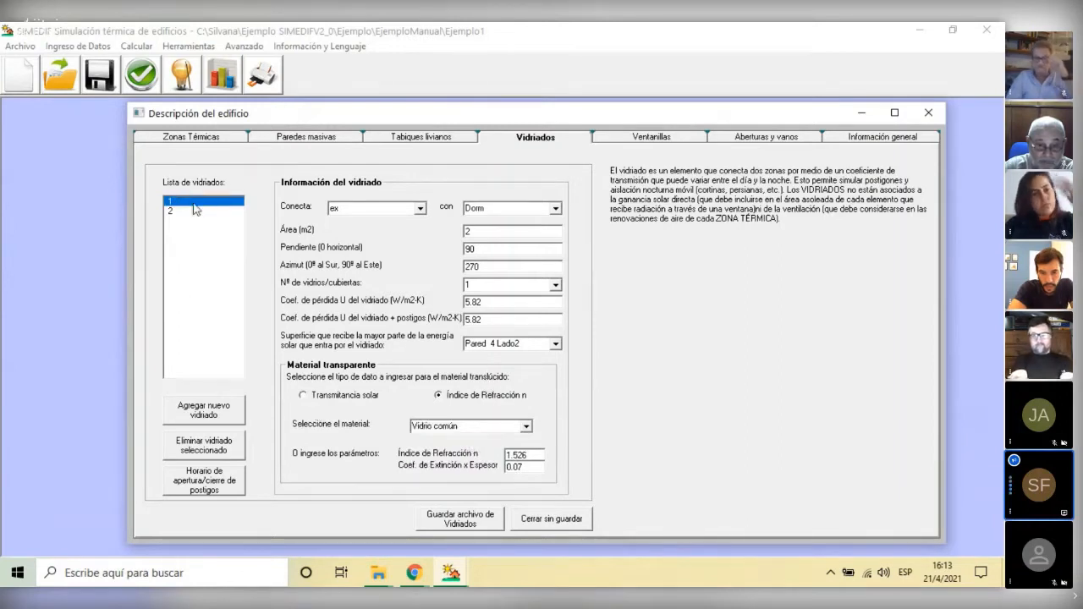
left_click(200, 420)
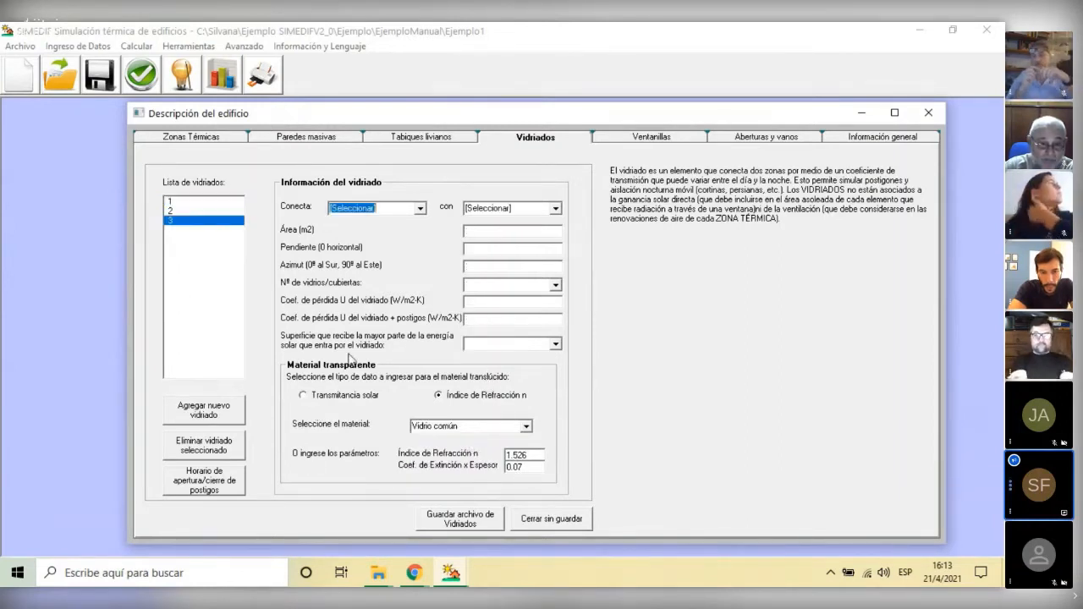
left_click(527, 426)
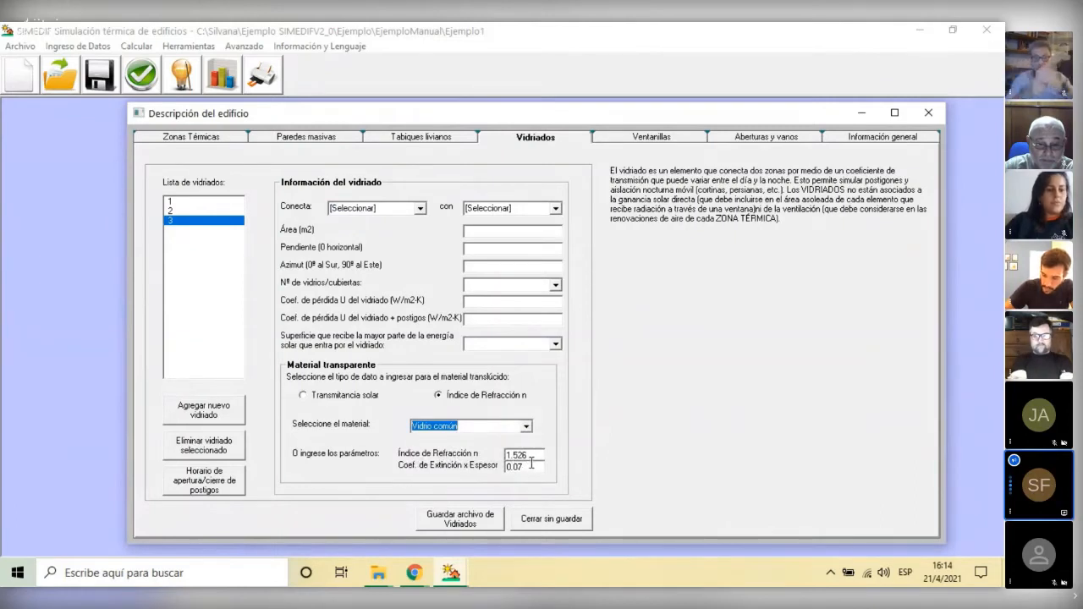
left_click(530, 454)
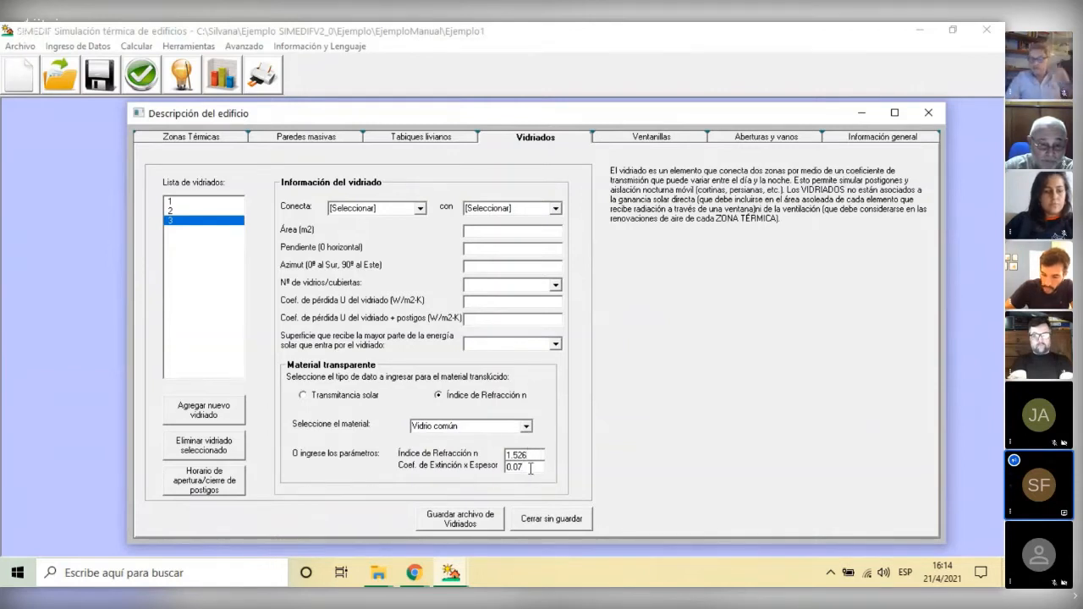
left_click(530, 468)
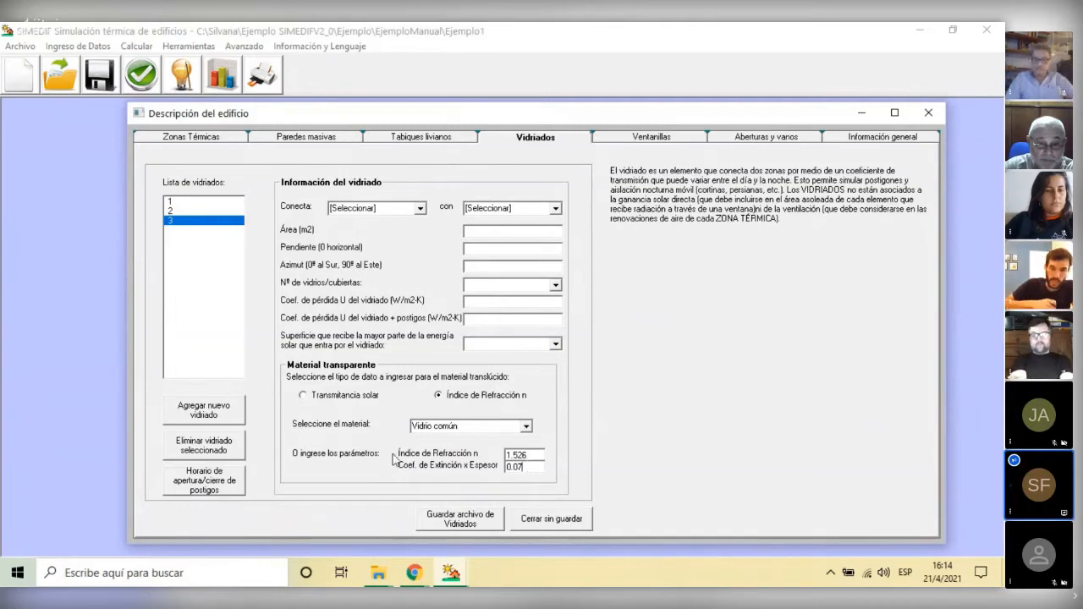
Look through the solar transmittance materials offered for the new glazing, and return to the refraction index data type.
left_click(320, 398)
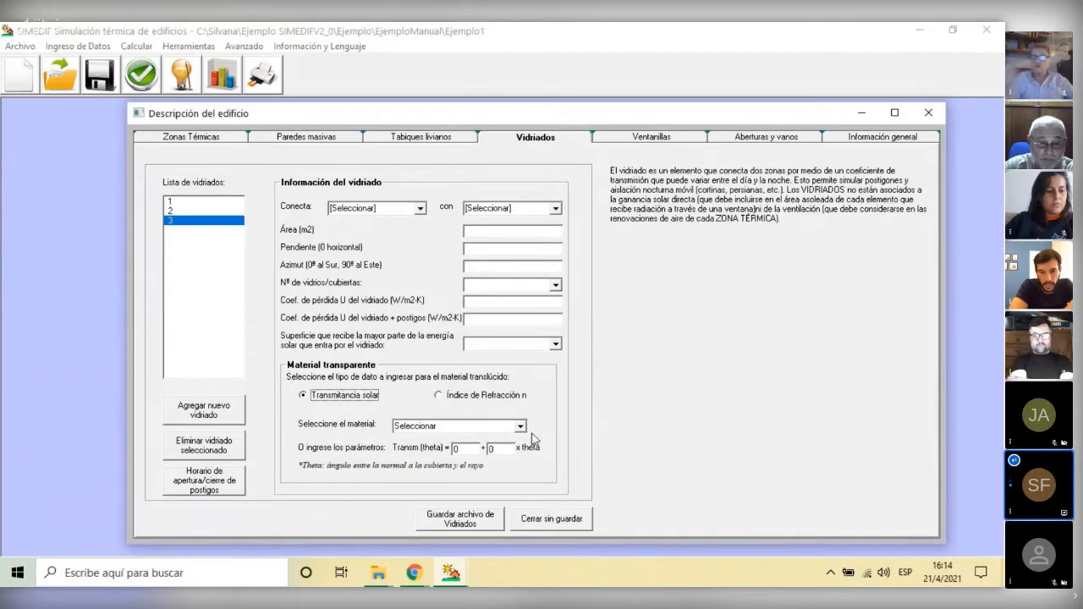
left_click(521, 426)
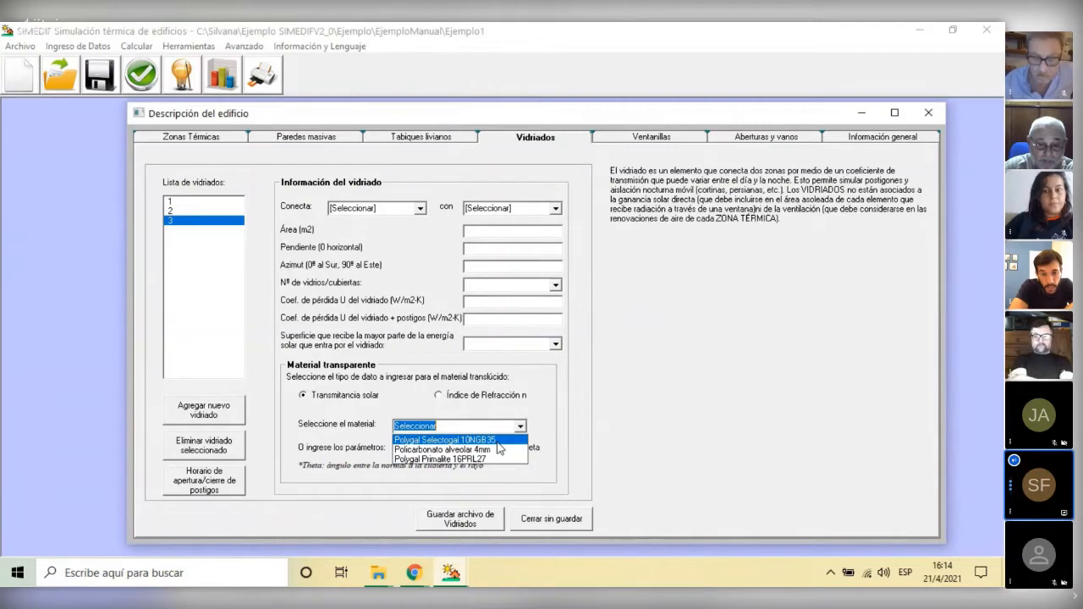
left_click(538, 405)
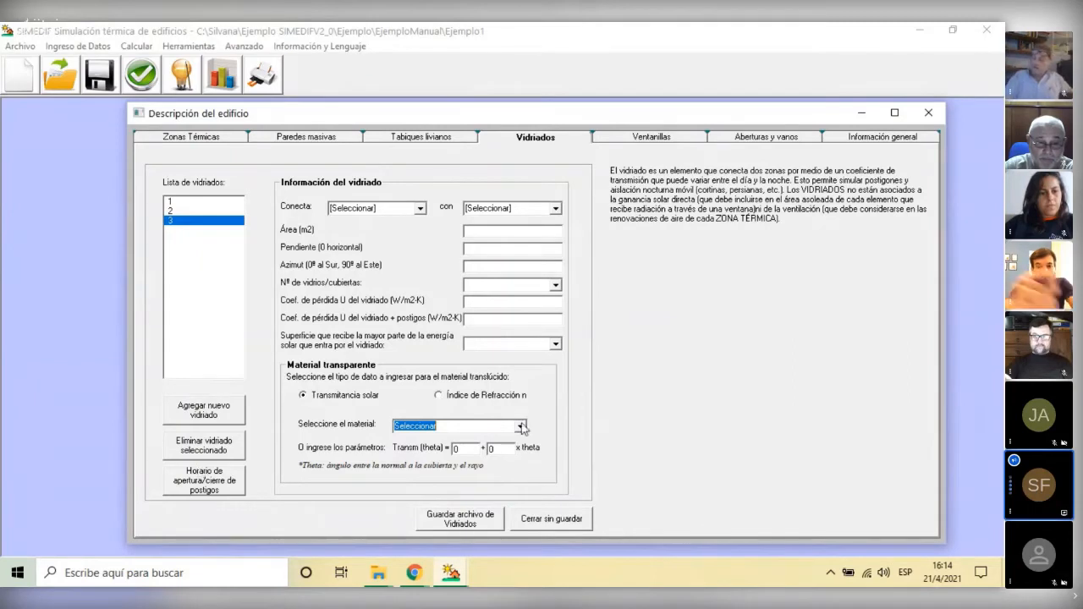
left_click(487, 398)
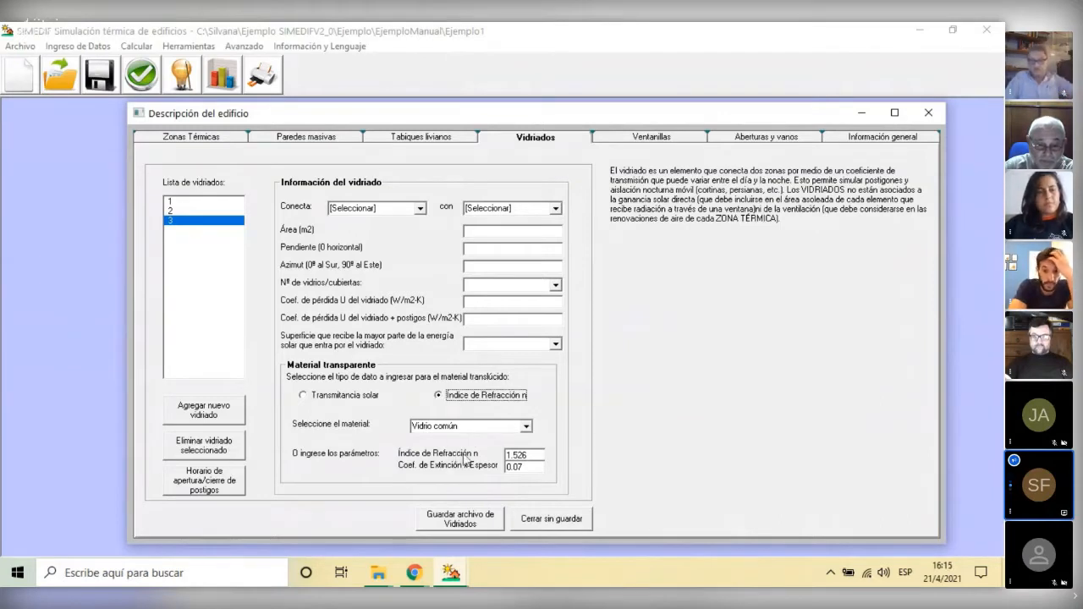
Save the glazing file with the newly added, unfilled glazing 3 in the list.
left_click(193, 227)
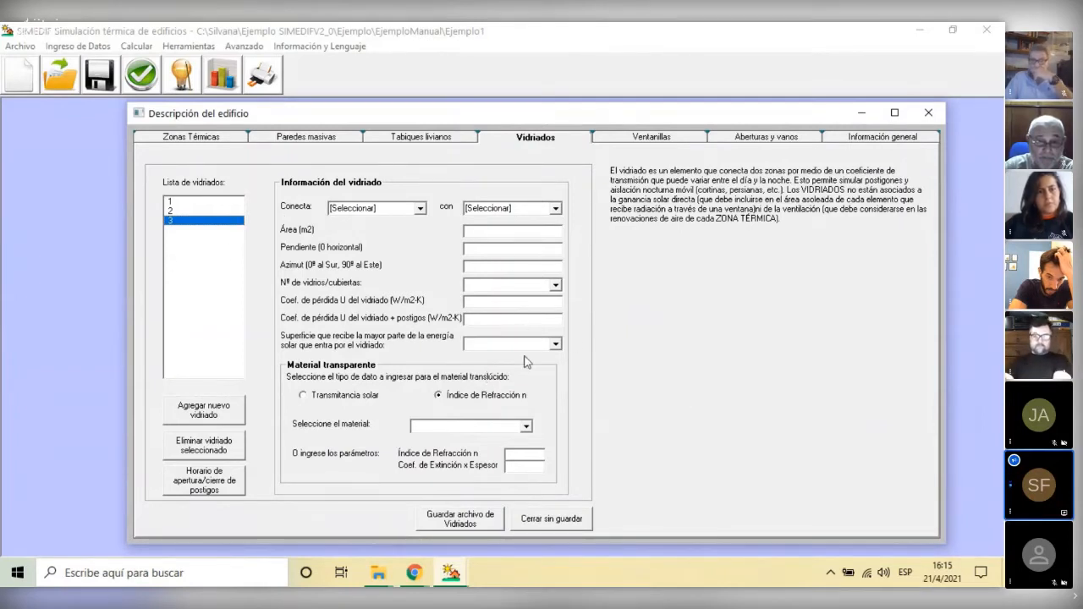
left_click(468, 521)
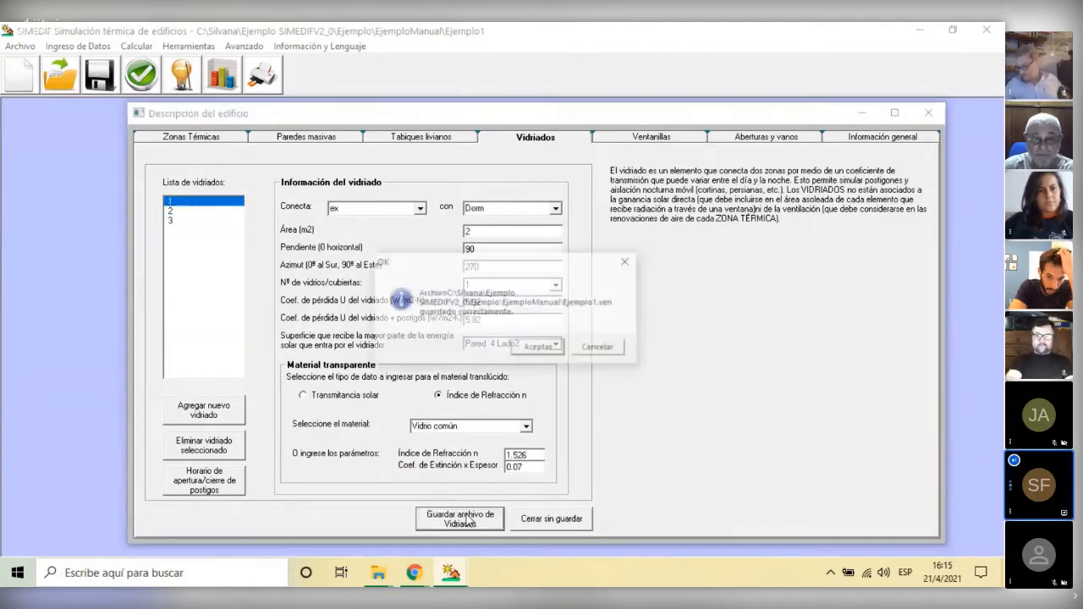
left_click(540, 349)
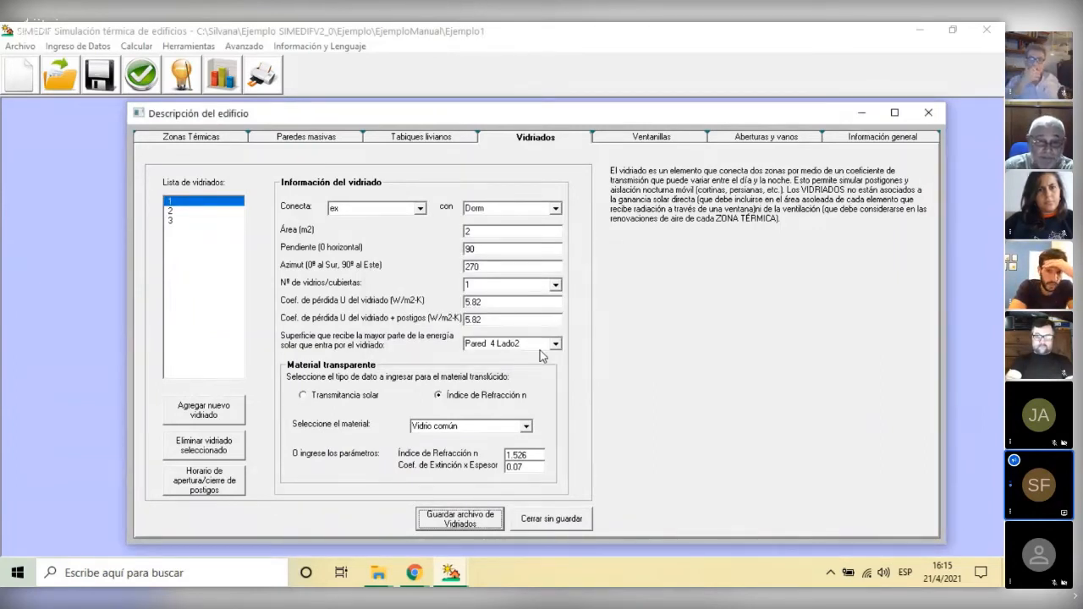
Look at the input data of opening 1 between Living and Dorm.
left_click(765, 137)
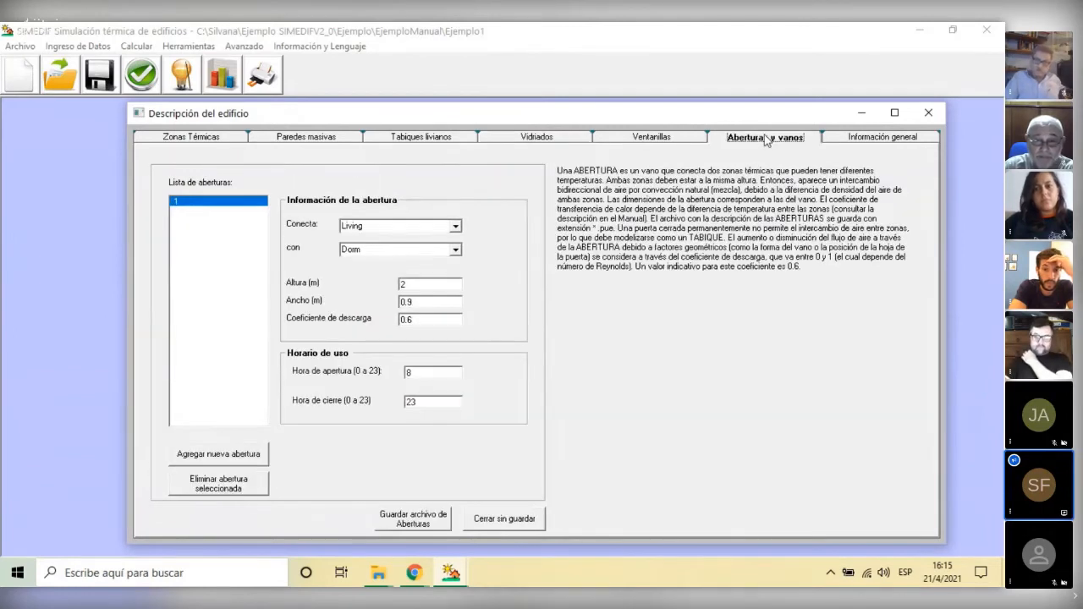
left_click(243, 209)
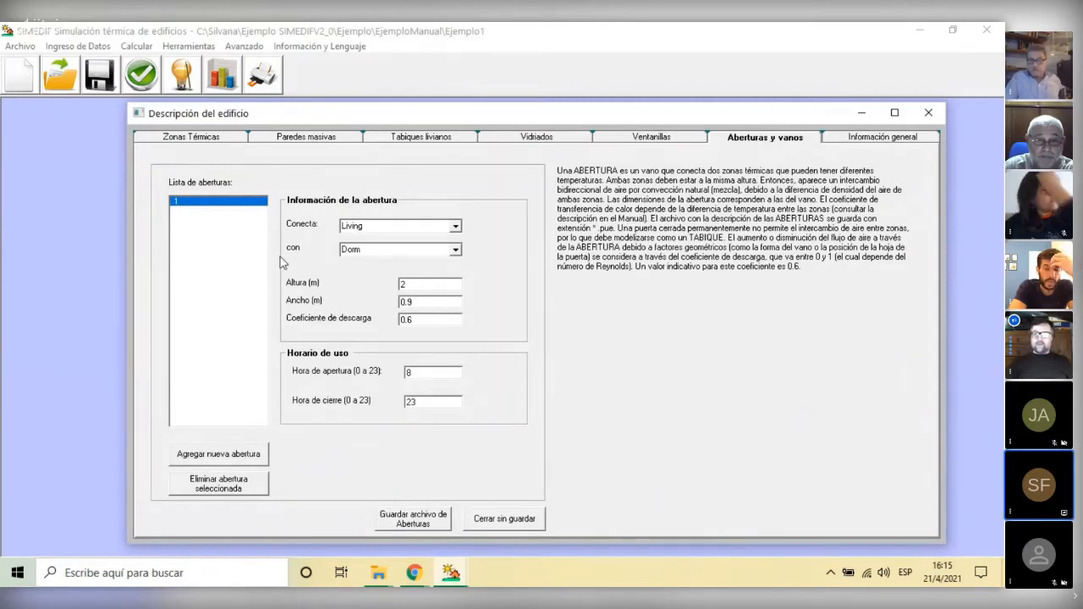
Review the hour choices for closing and opening all glazing shutters, and close the schedule with both at 0.
left_click(536, 137)
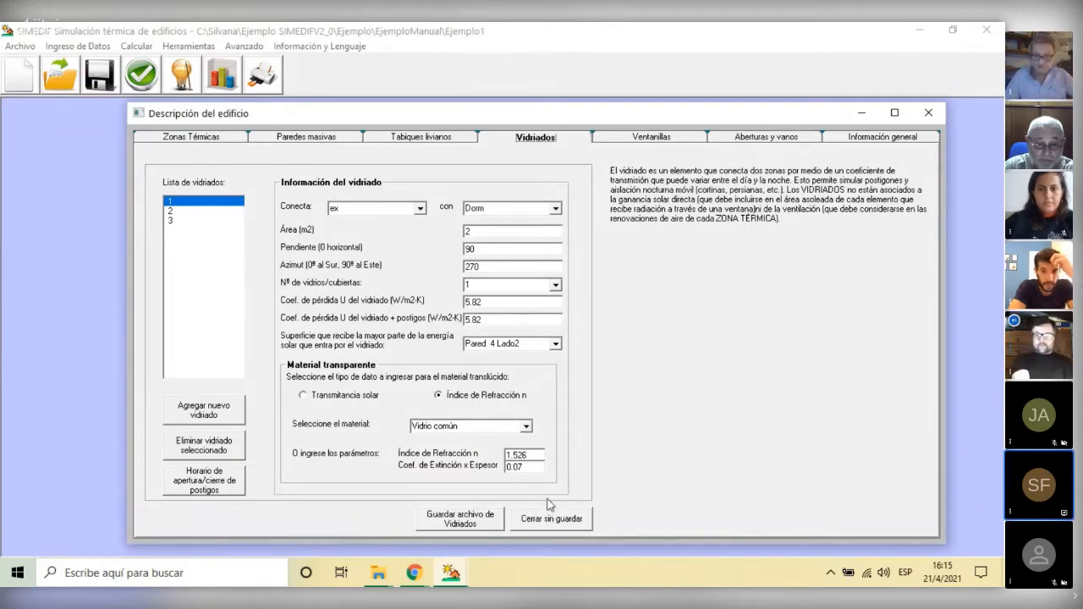
left_click(209, 488)
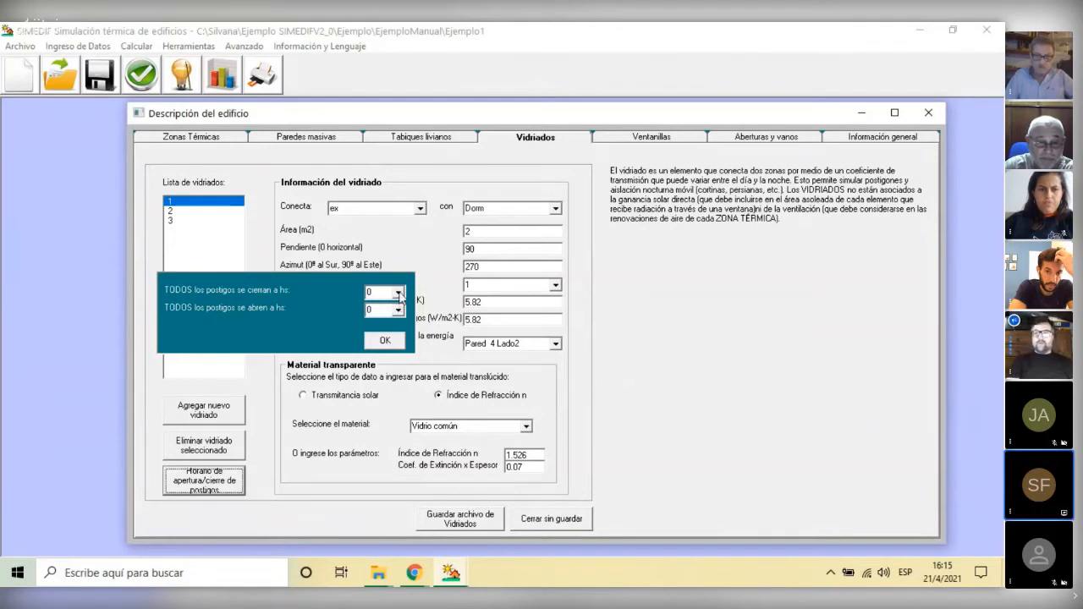
left_click(397, 292)
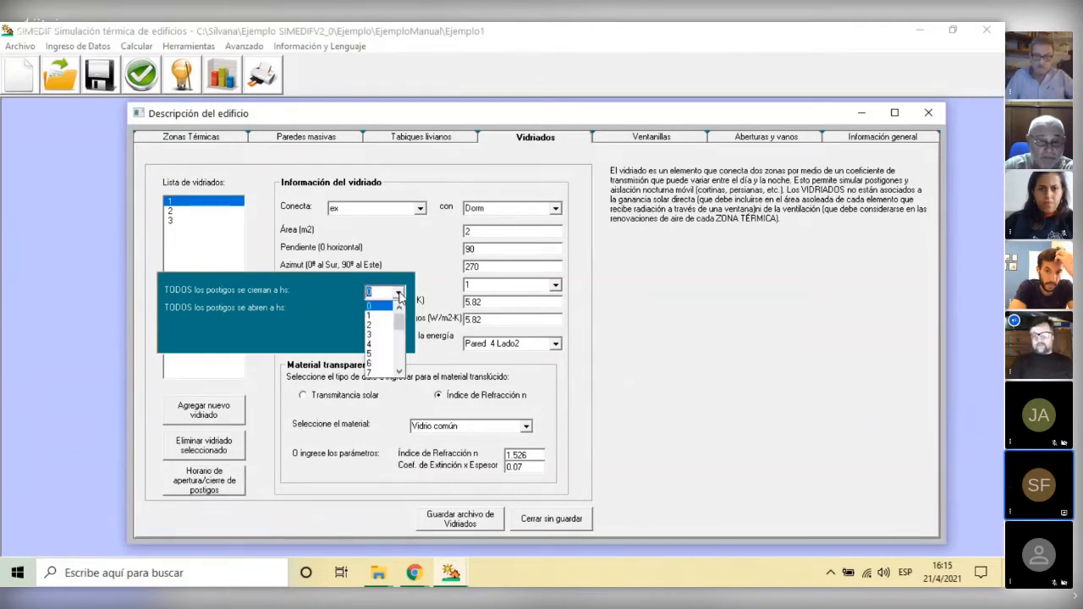
left_click(399, 292)
left_click(399, 311)
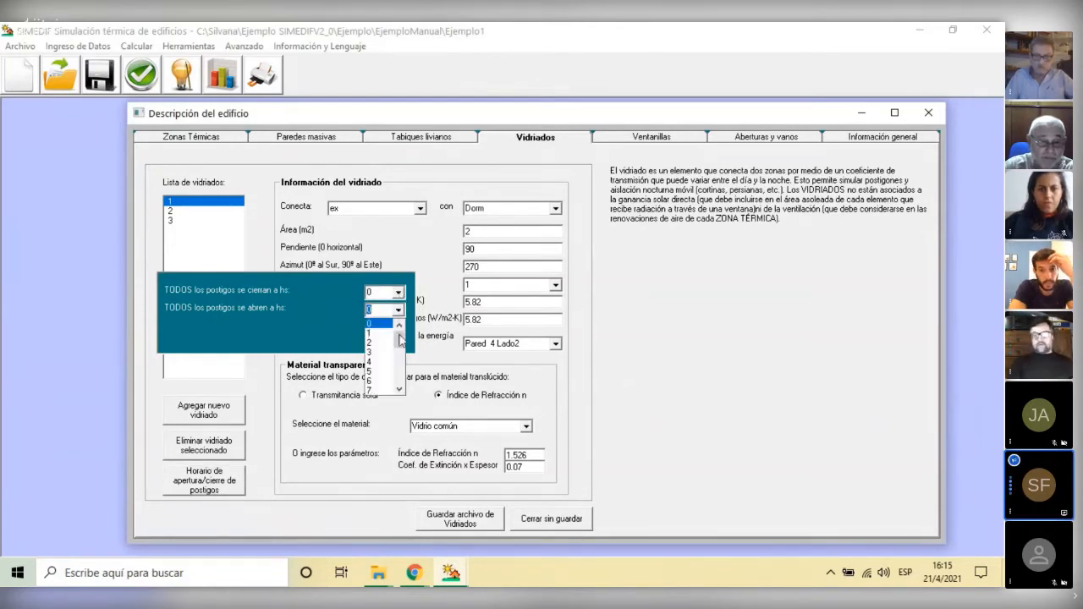
left_click_drag(401, 340, 393, 299)
left_click(303, 326)
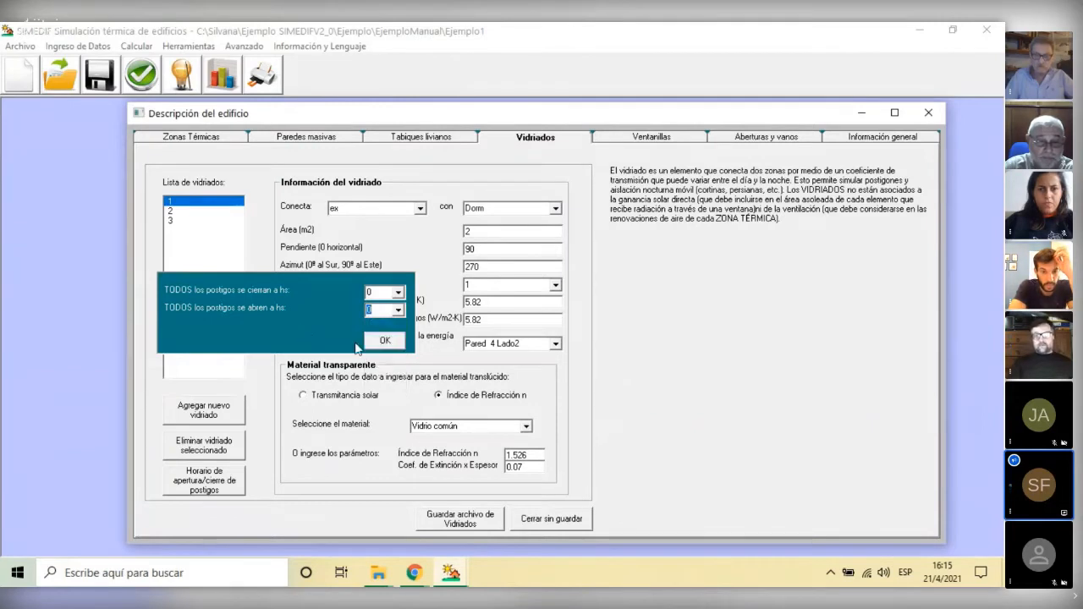
left_click(386, 340)
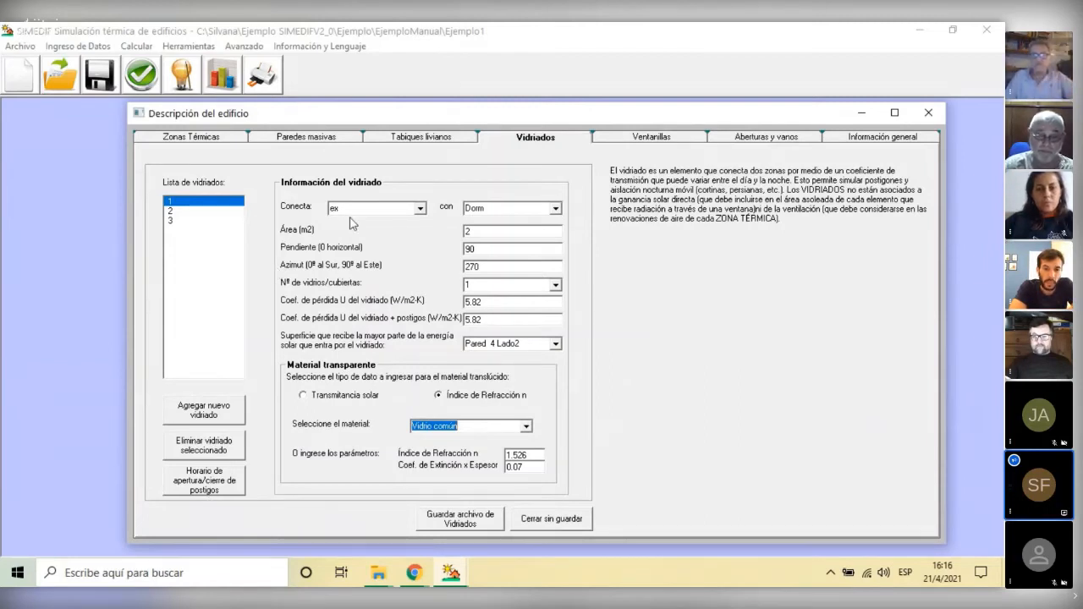
Examine the height, width, discharge coefficient and hours of use of the opening between Living and Dorm.
left_click(764, 140)
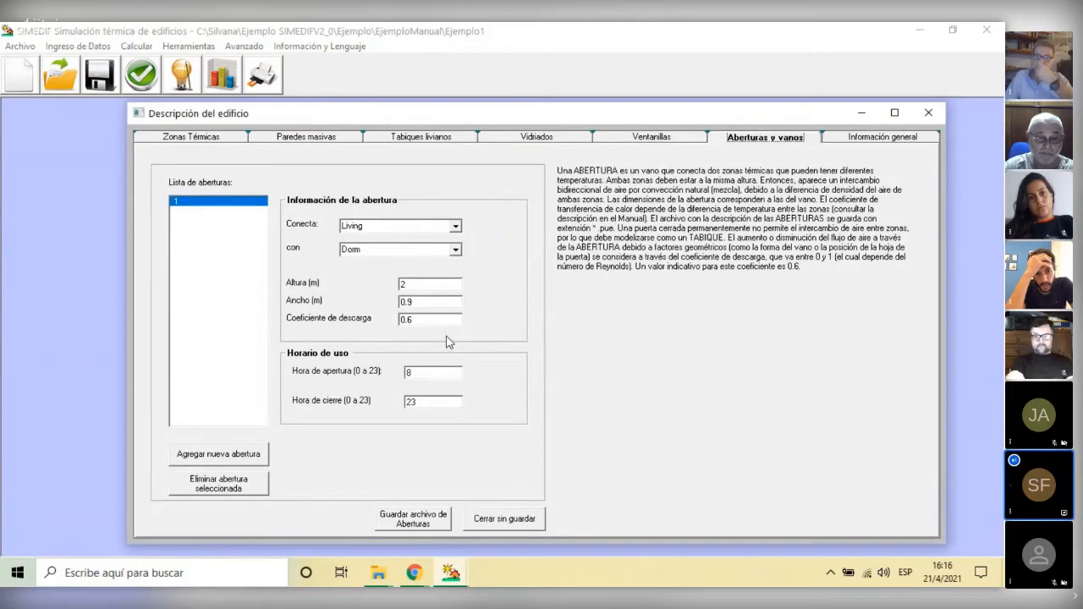
left_click(214, 204)
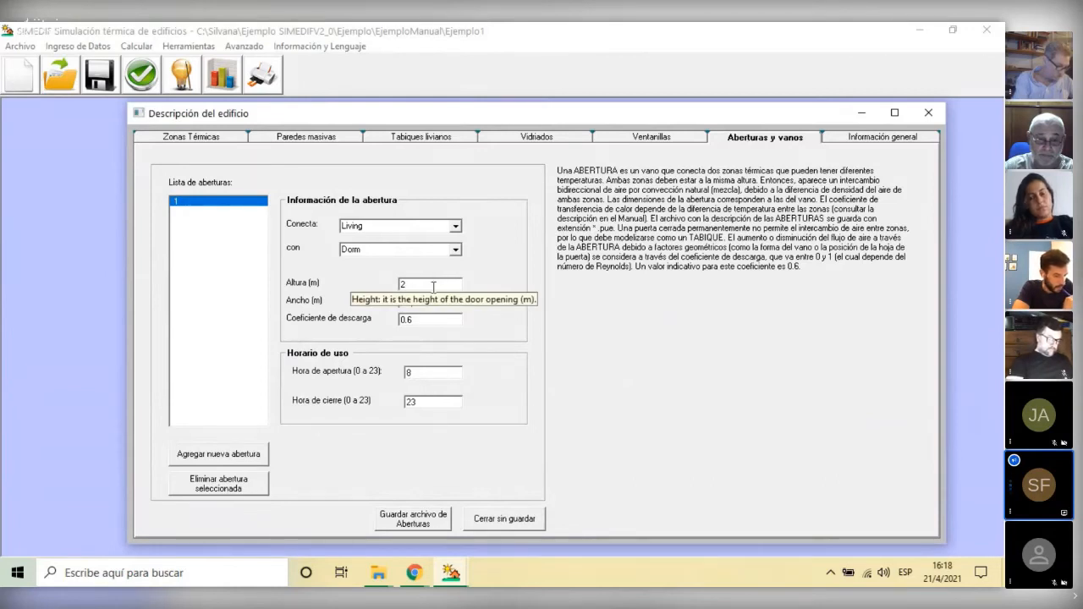
left_click(435, 305)
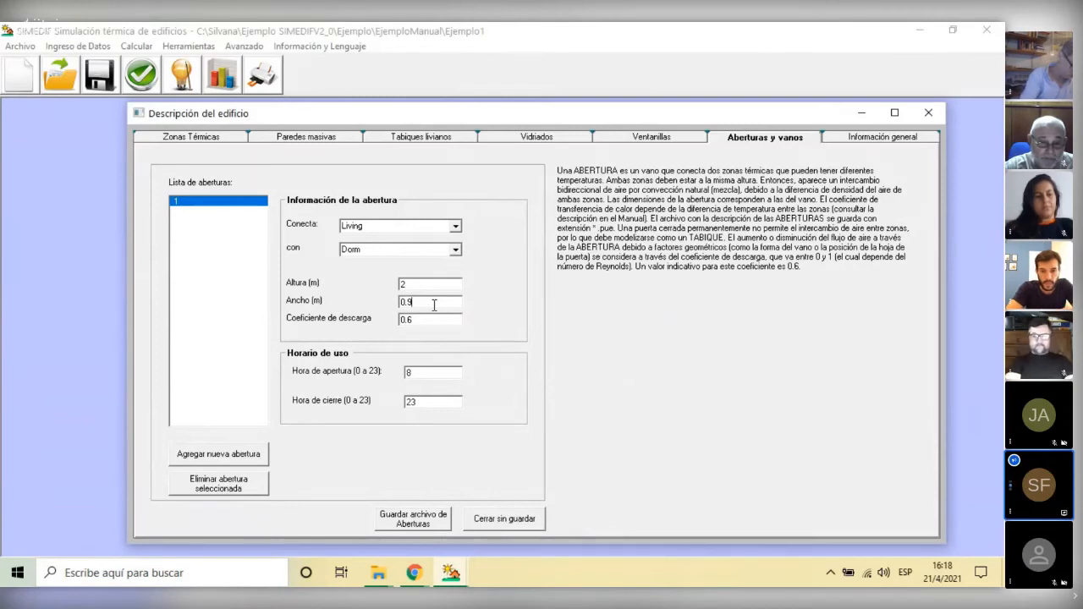
left_click(451, 373)
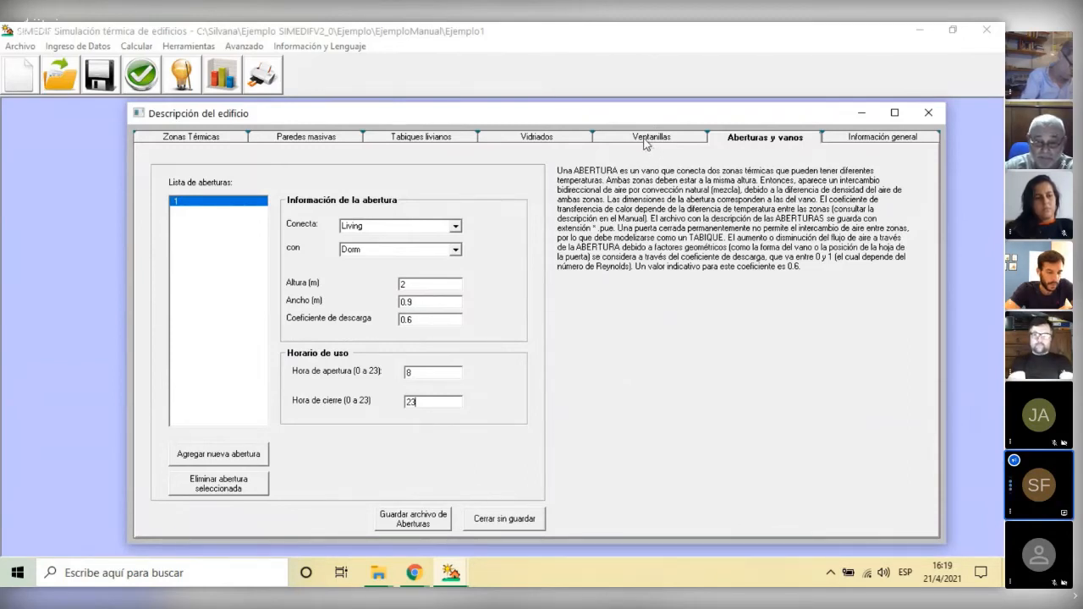
Examine the Ventanillas input data and the general list of zone connections, and close the building description.
left_click(645, 145)
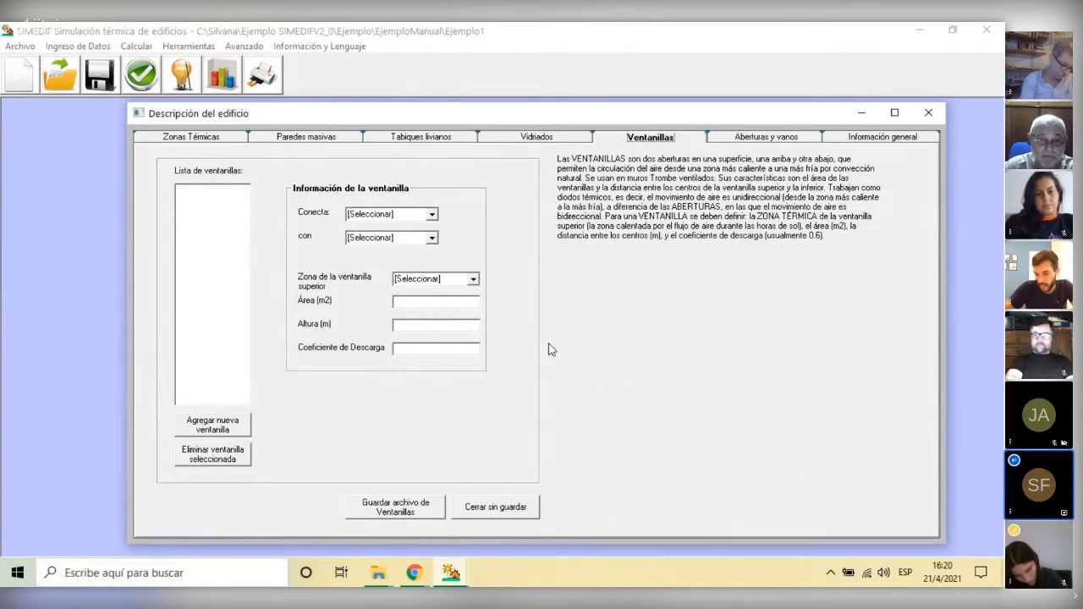
left_click(536, 137)
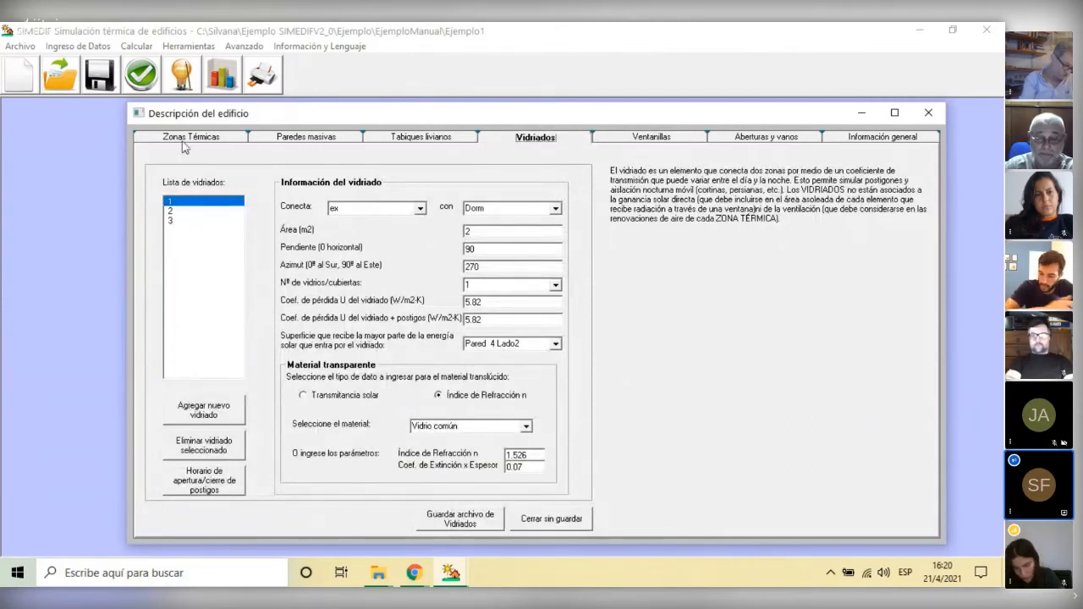
left_click(883, 138)
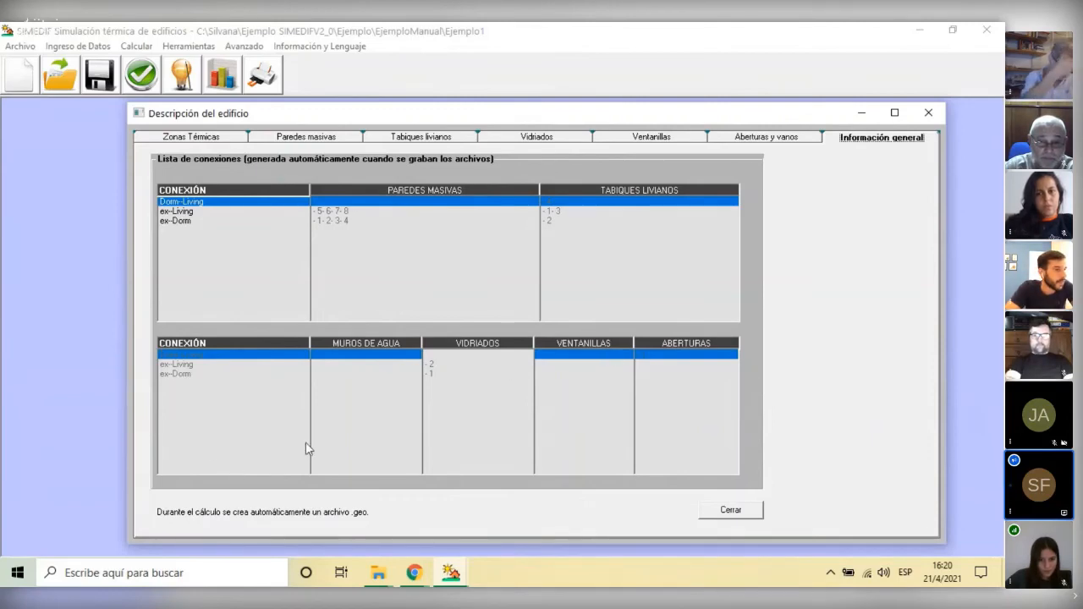
left_click(187, 210)
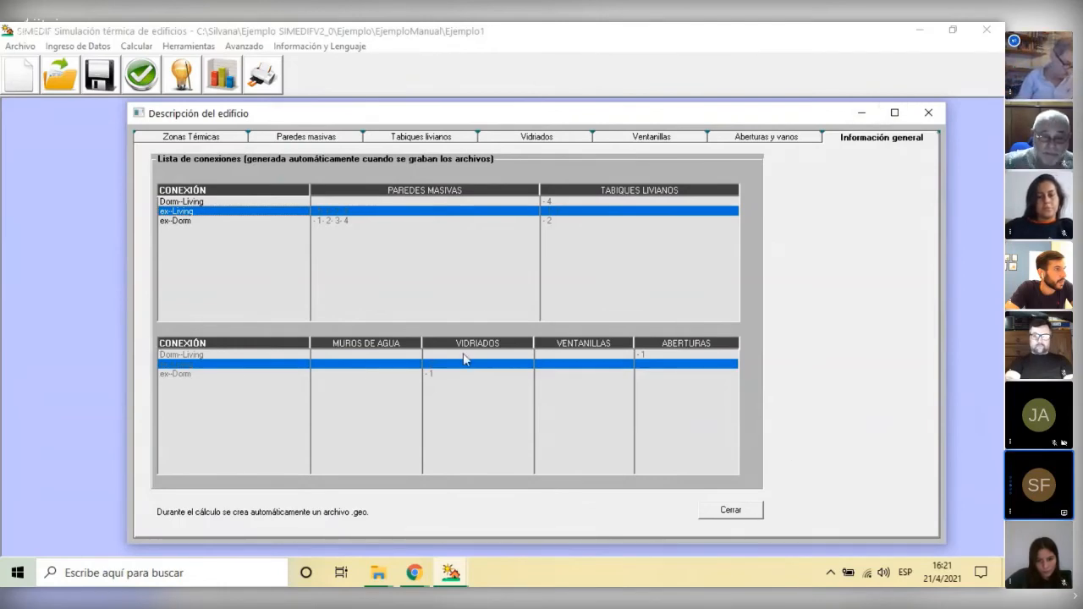
left_click(930, 113)
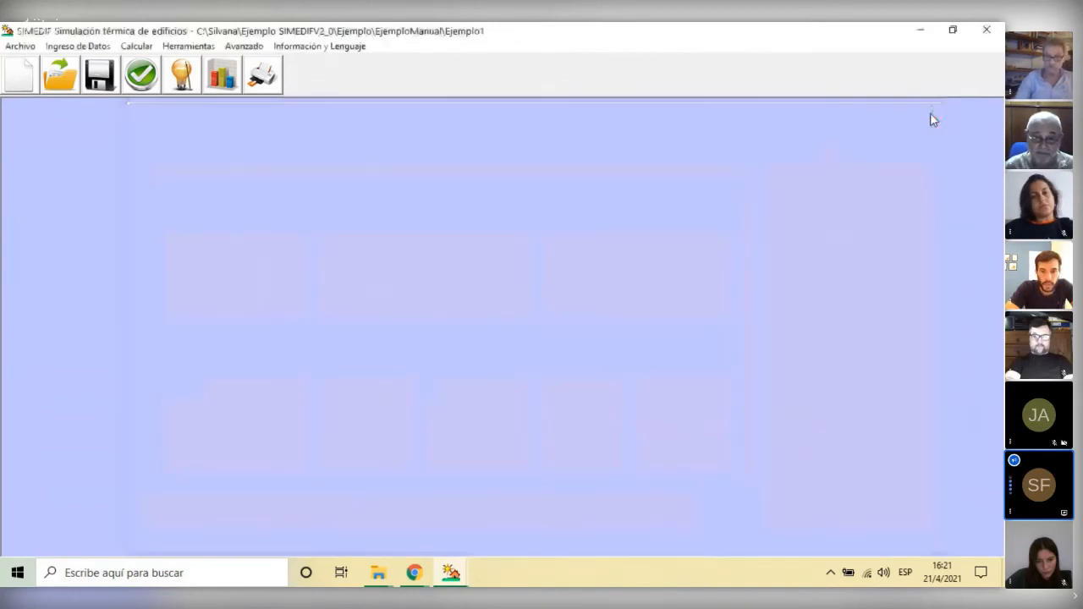
Look over the additional elements available for data entry, from green double façades to water walls.
left_click(84, 47)
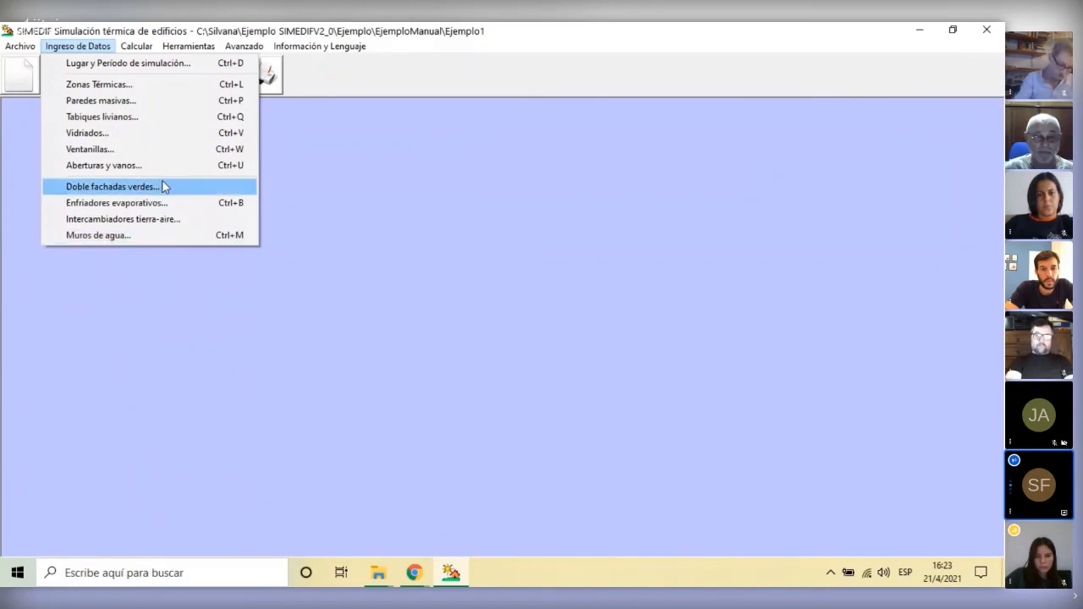
left_click(131, 310)
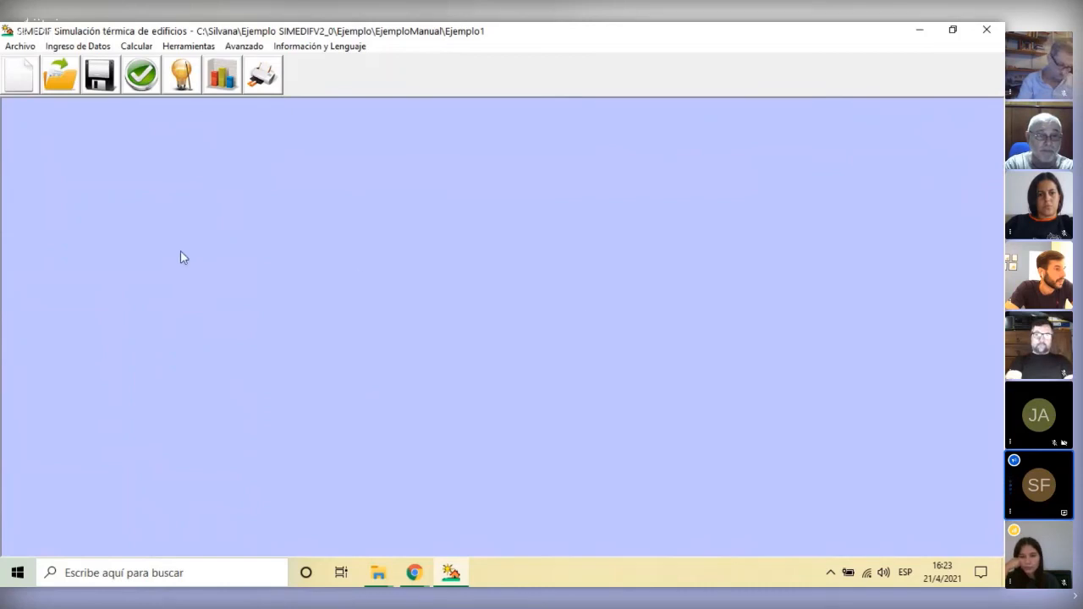
Run the input data check, read through the error report for the glazings, and close it.
left_click(142, 76)
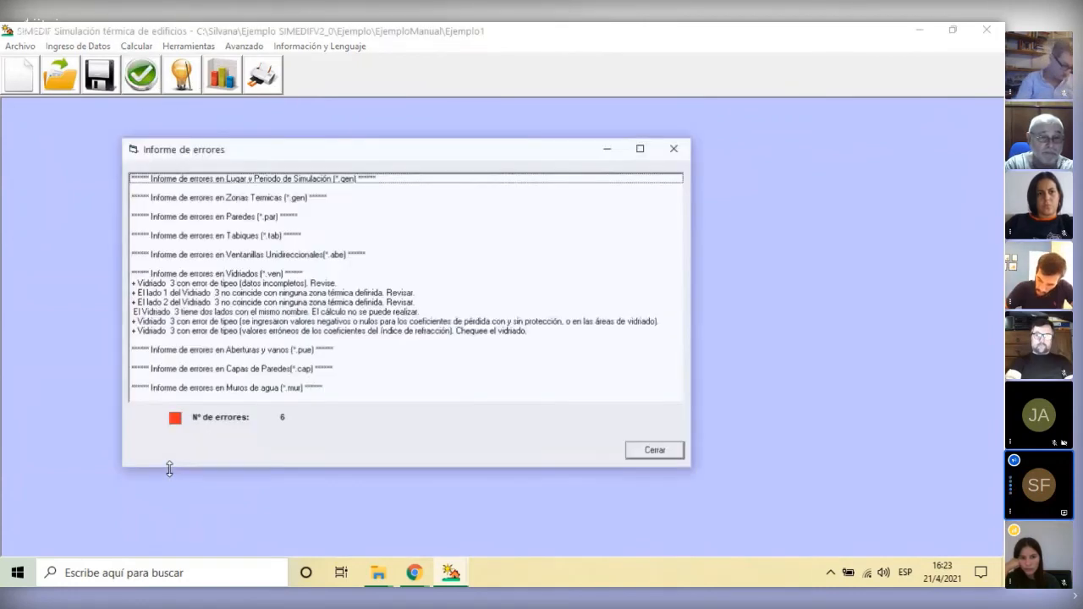
left_click_drag(299, 153, 369, 133)
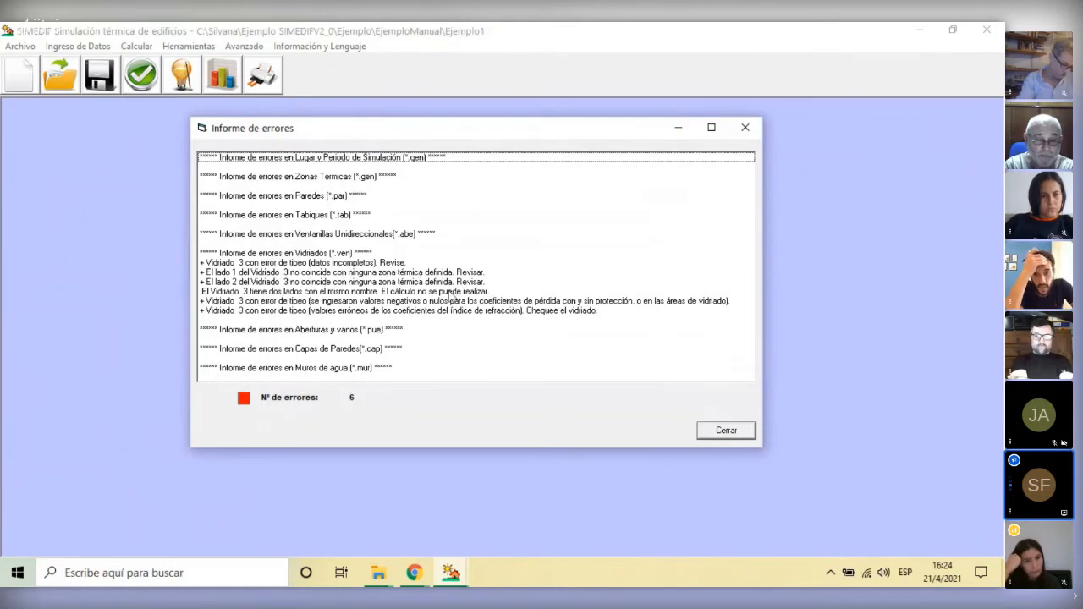
left_click(741, 429)
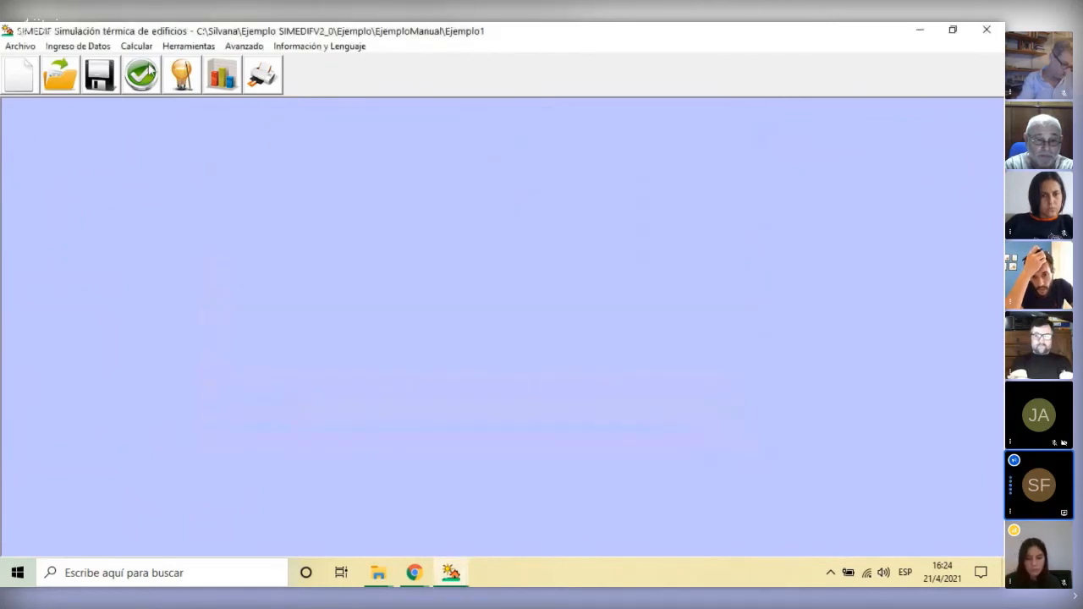
Delete the empty third glazing from the Vidriados list, save the glazing file, and close the building description.
left_click(99, 49)
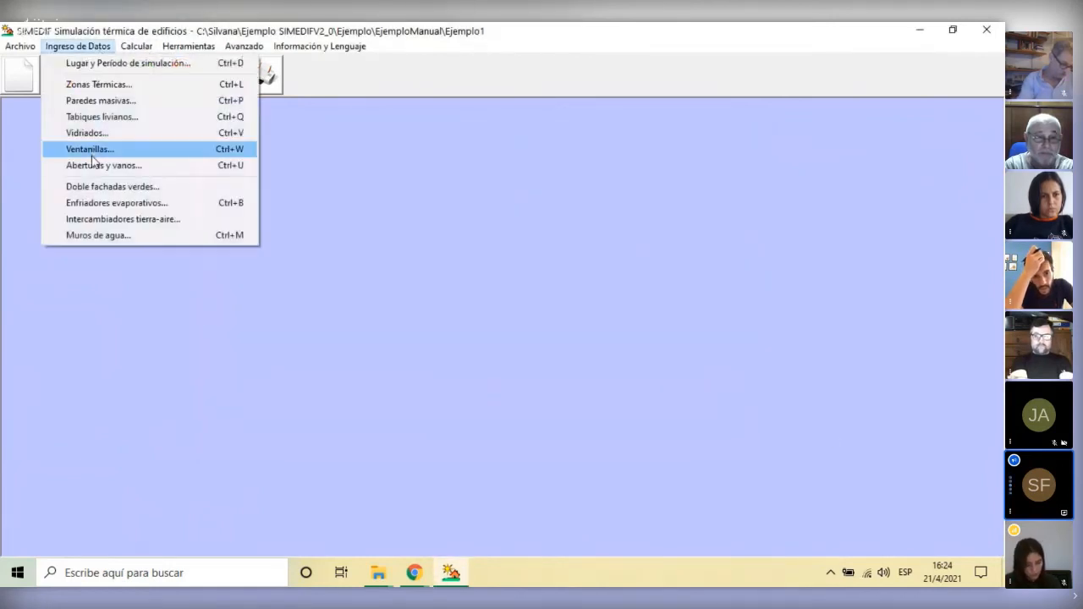
left_click(91, 134)
left_click(82, 188)
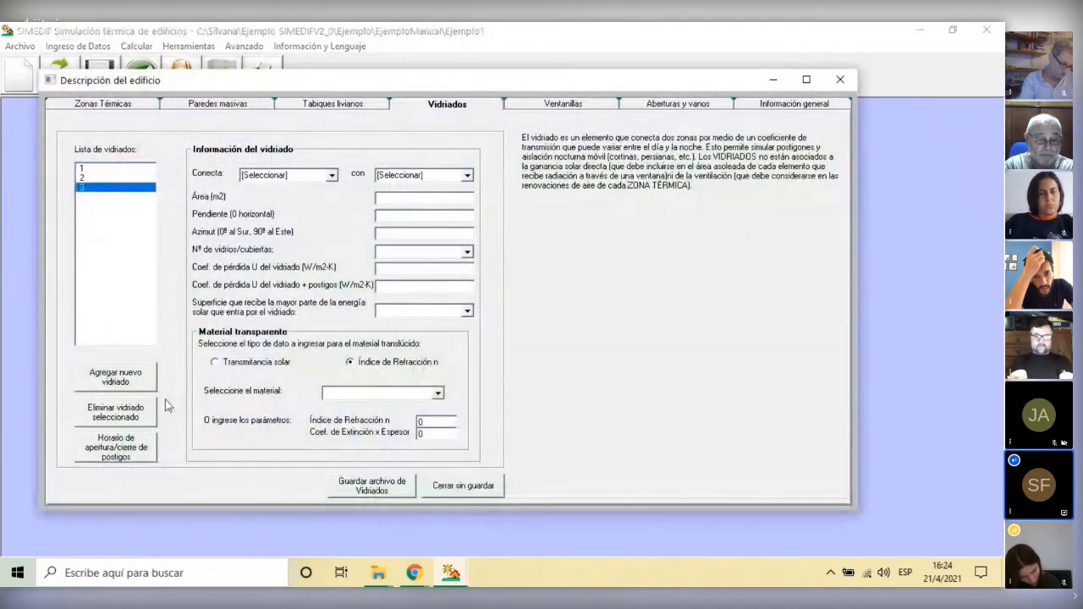
left_click(98, 418)
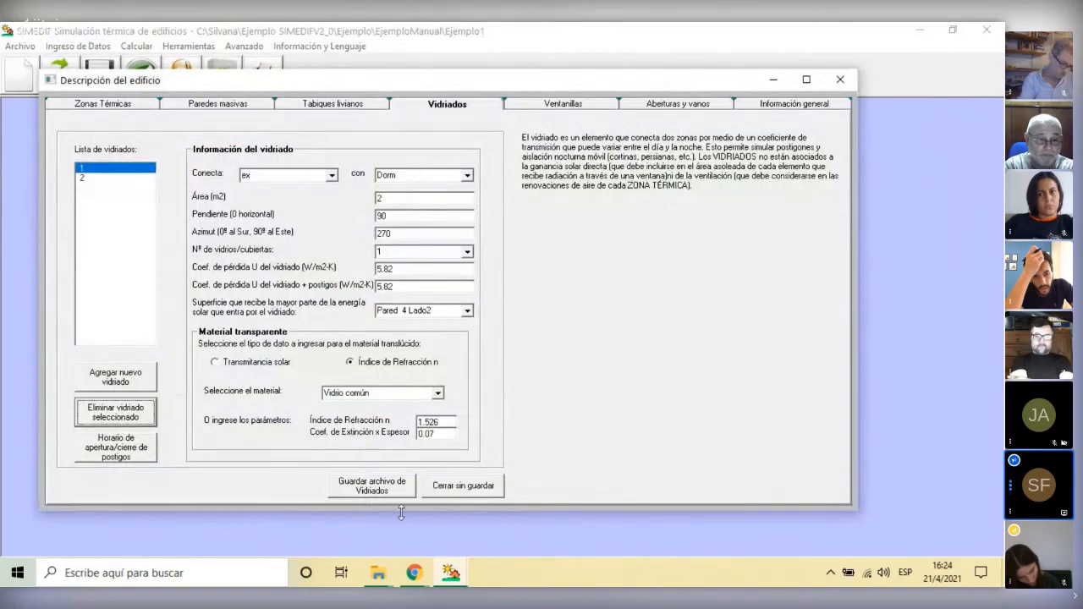
left_click(380, 493)
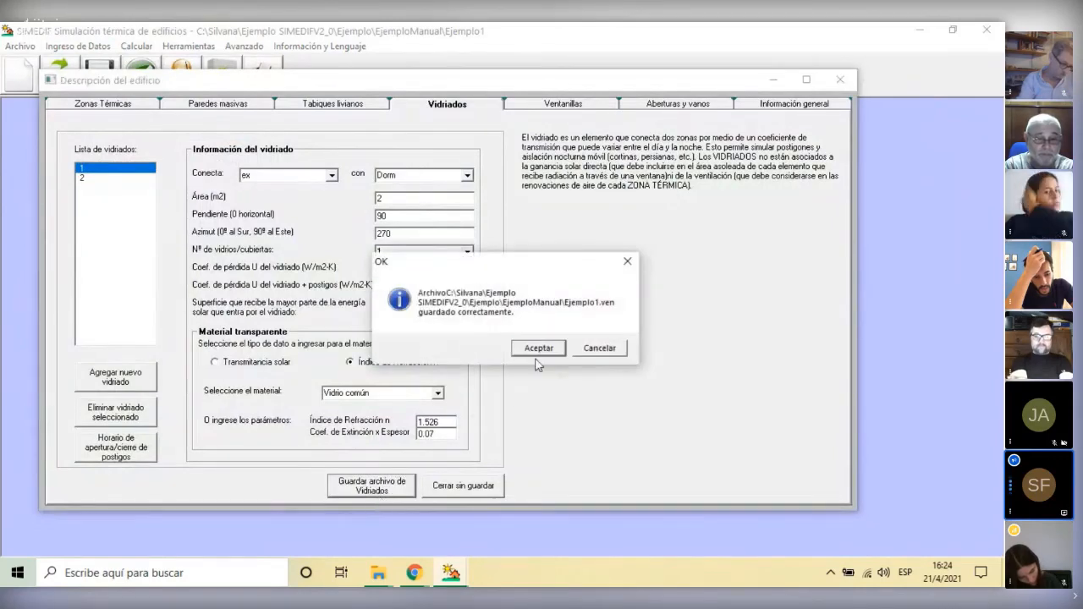
left_click(539, 348)
left_click(840, 79)
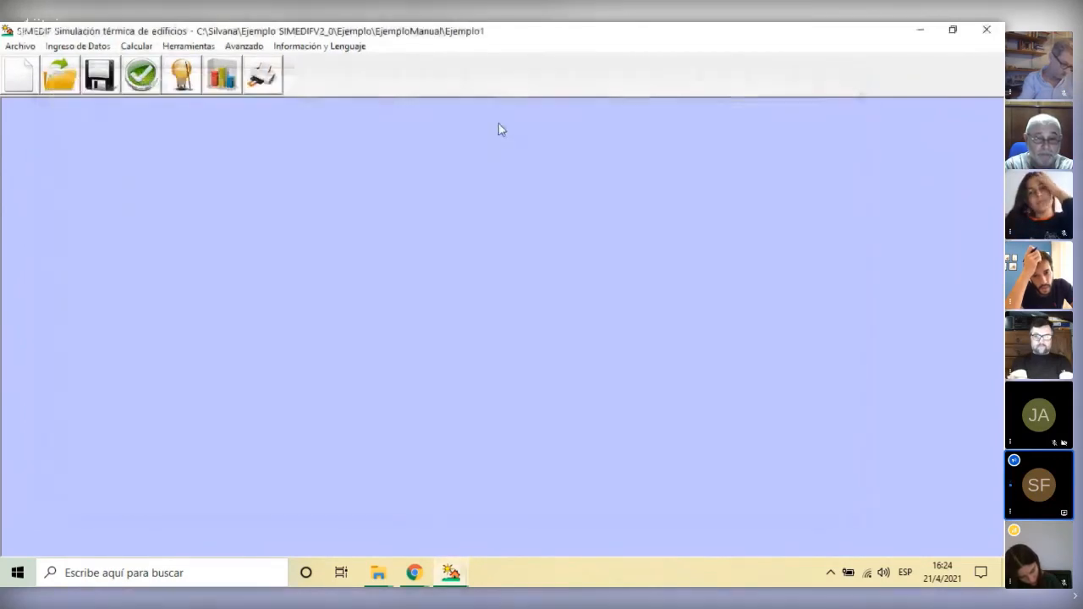
Rerun the input data check, read through the error report for all building elements, and close it.
left_click(143, 80)
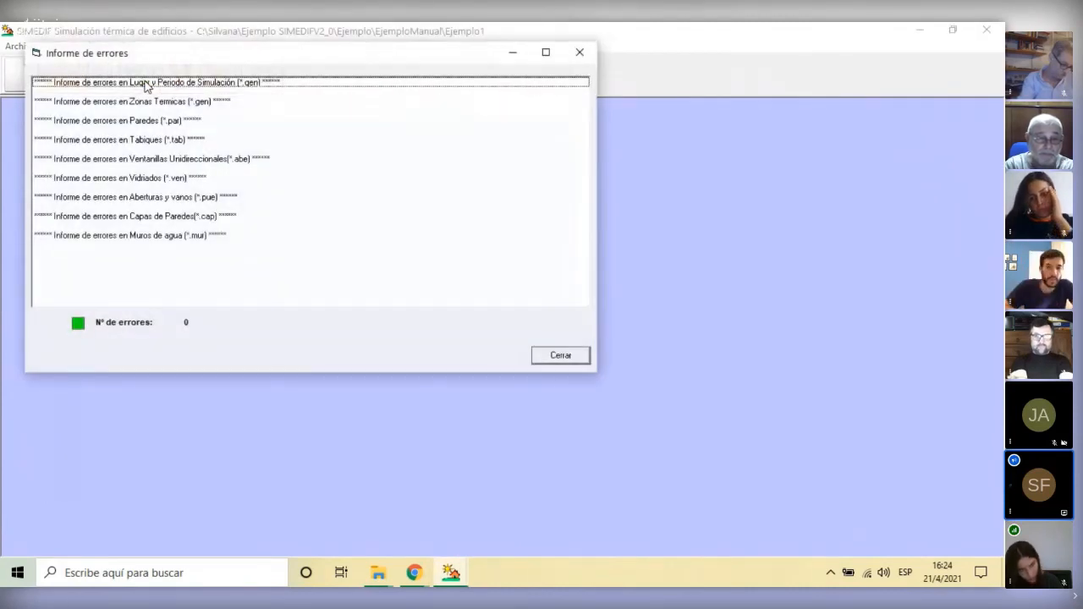
left_click_drag(205, 63, 320, 150)
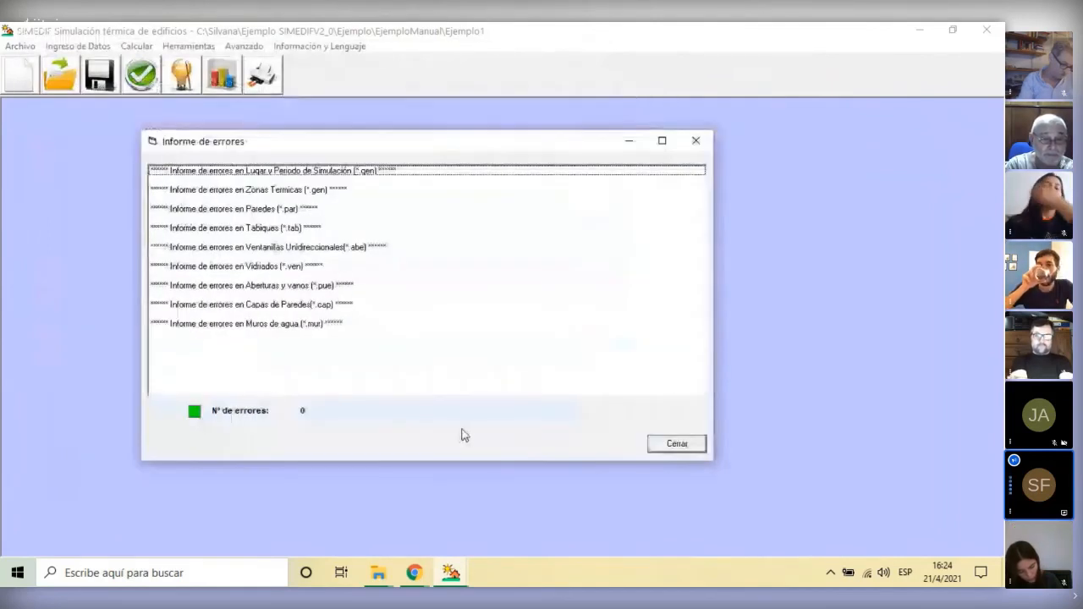
left_click(677, 446)
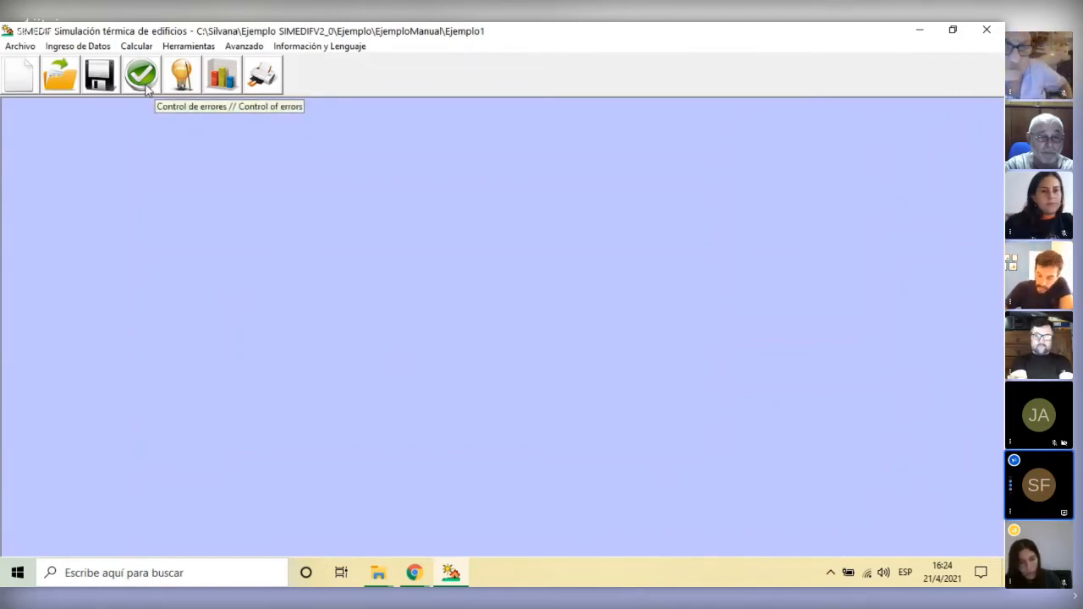
Start the thermal simulation and dismiss the error report to reach the simulation configuration.
left_click(182, 76)
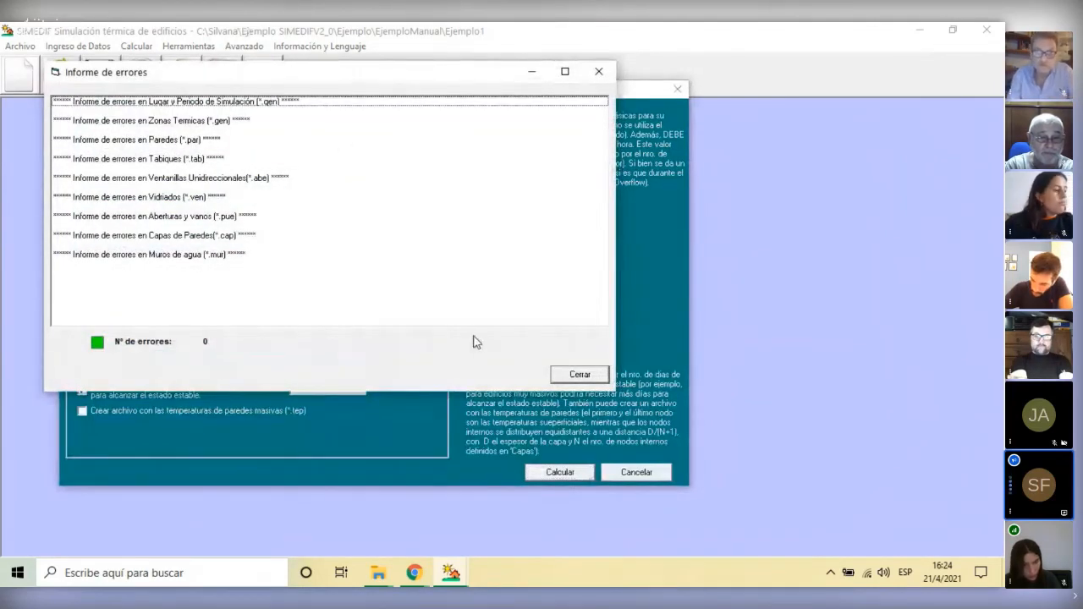
left_click(580, 377)
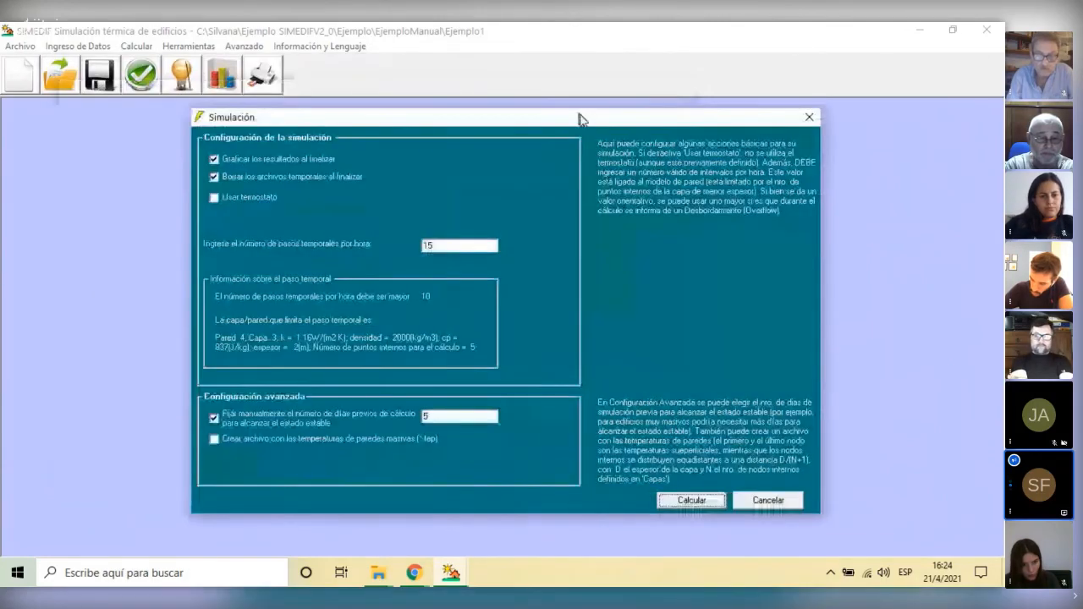